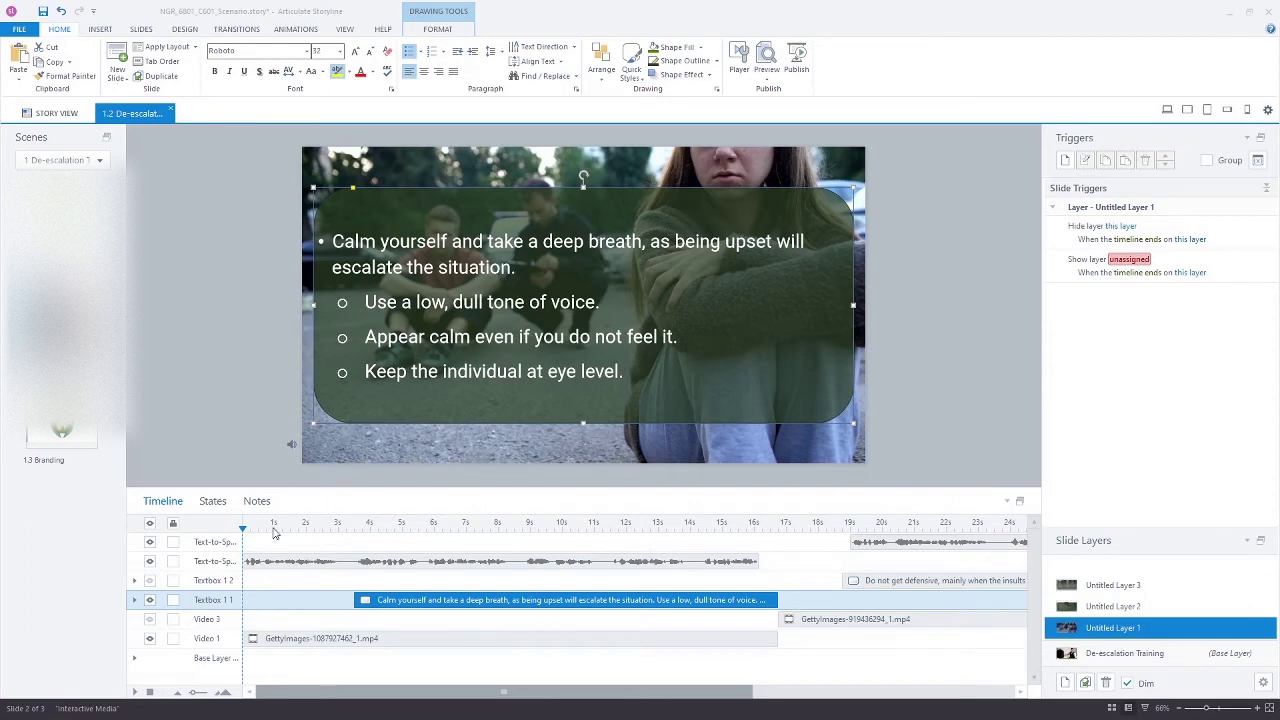
Step: Insert GettyImages-1087927462.mp4 onto the slide as a video from file
left_click(287, 638)
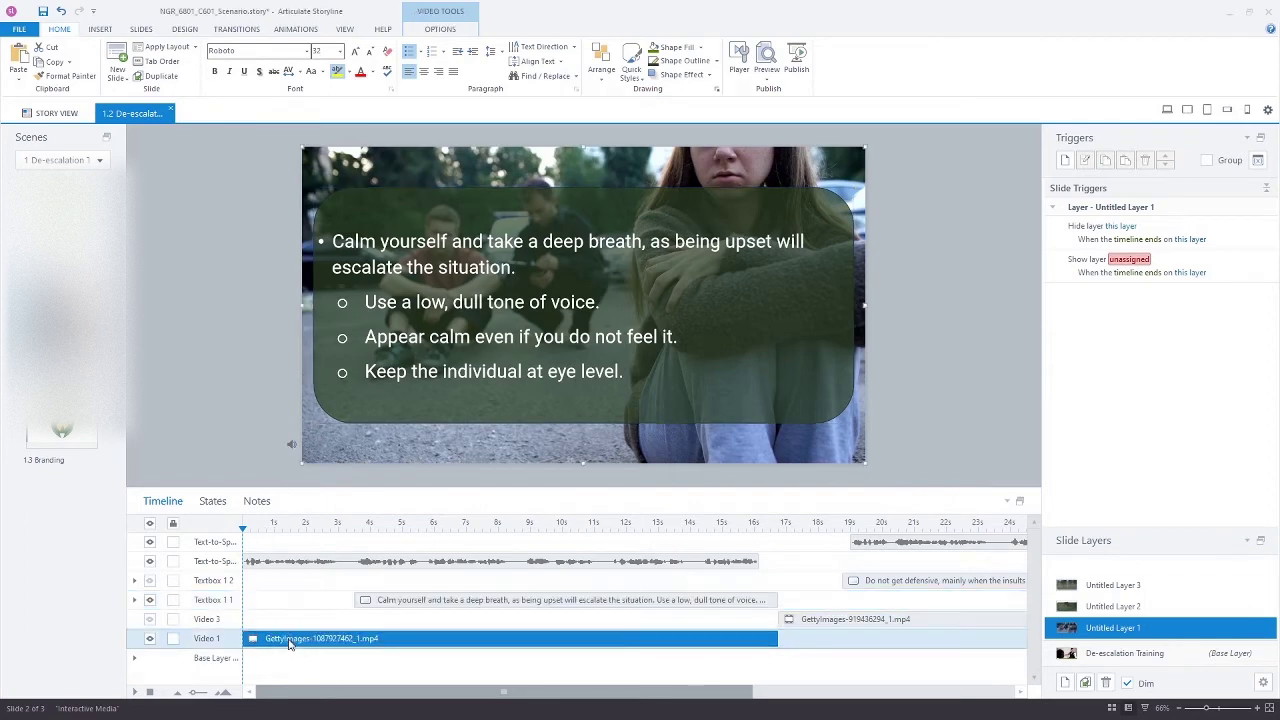
left_click(378, 600)
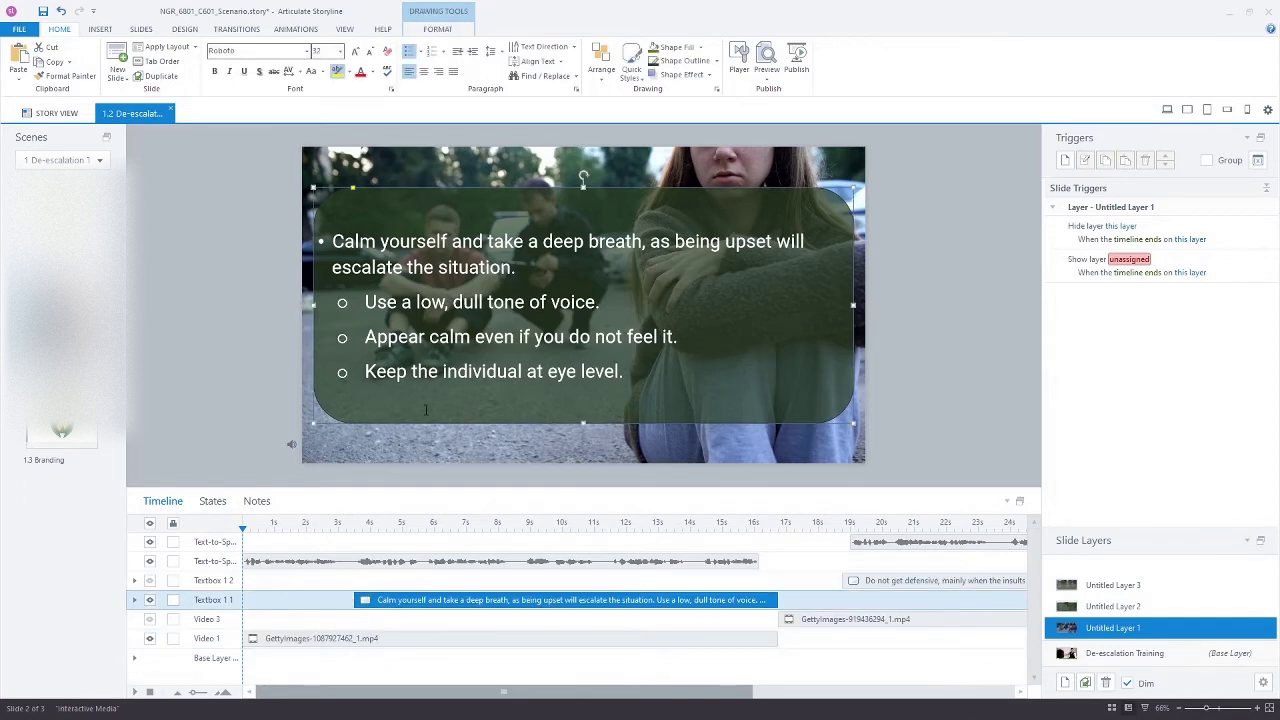
left_click(235, 317)
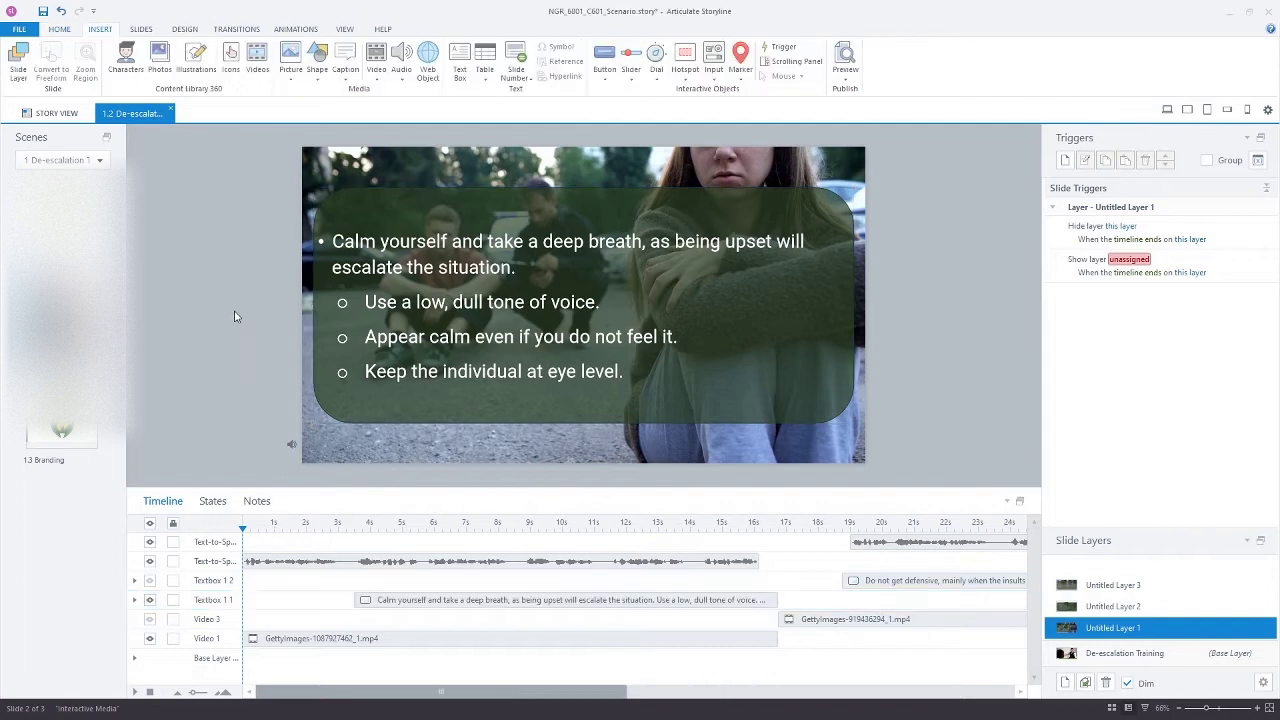
left_click(377, 78)
left_click(390, 100)
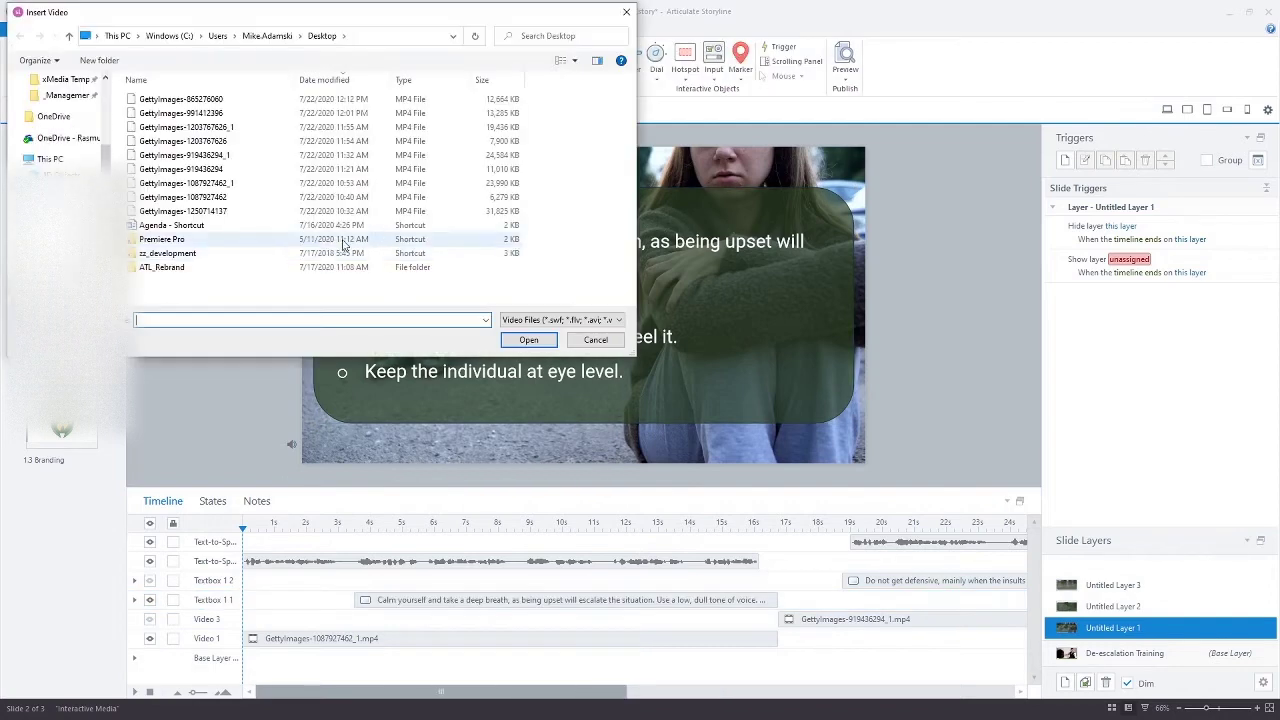
double_click(224, 207)
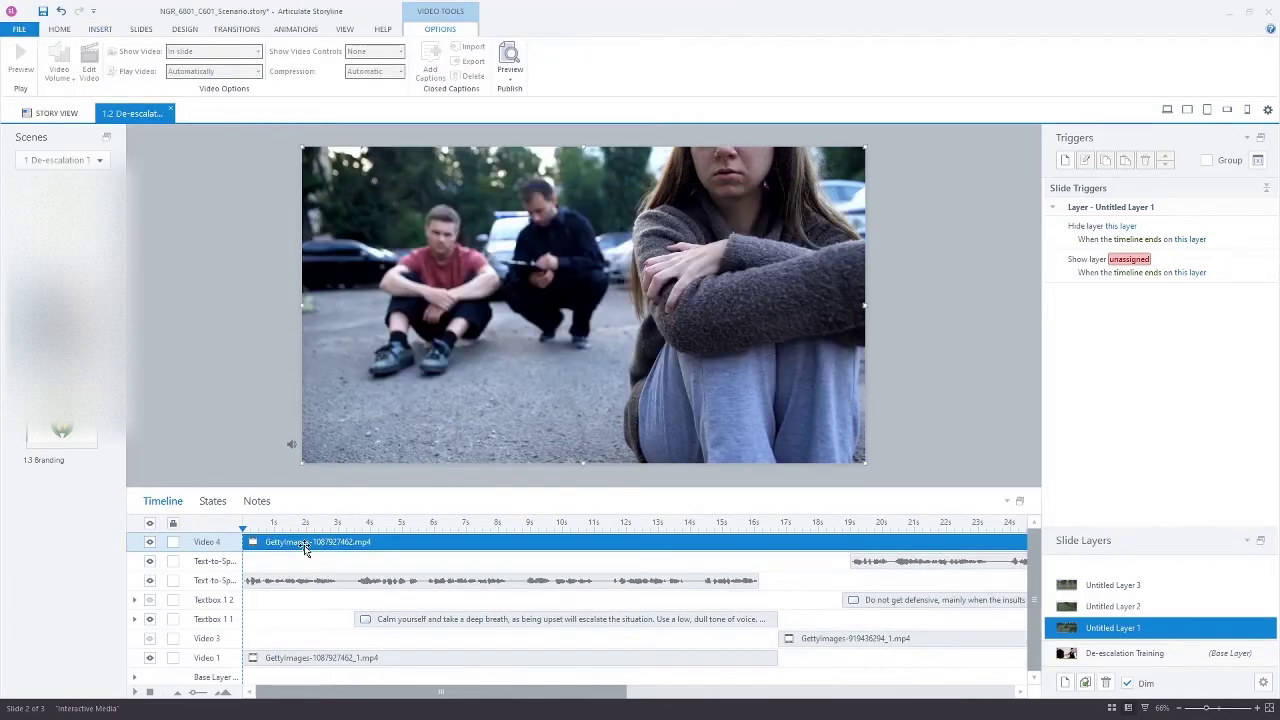
Step: Turn off Show Until End for the new video and layer it beneath the bullet text box
right_click(304, 546)
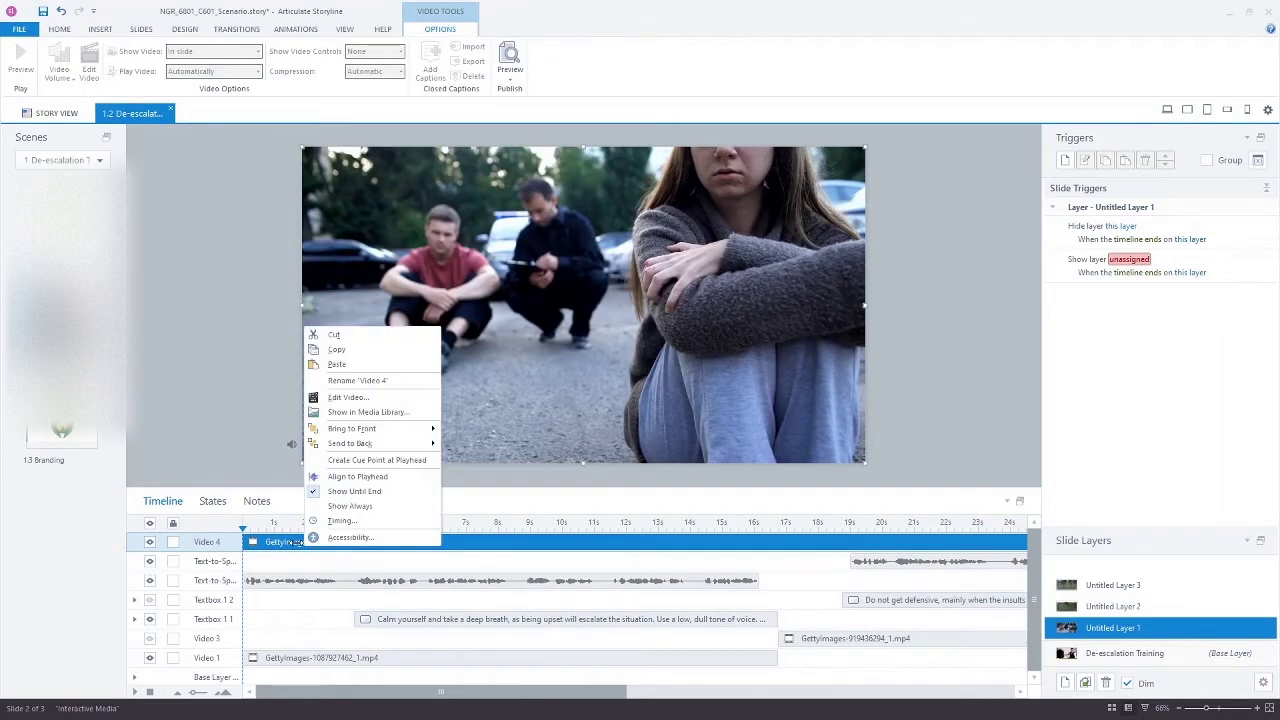
left_click(360, 492)
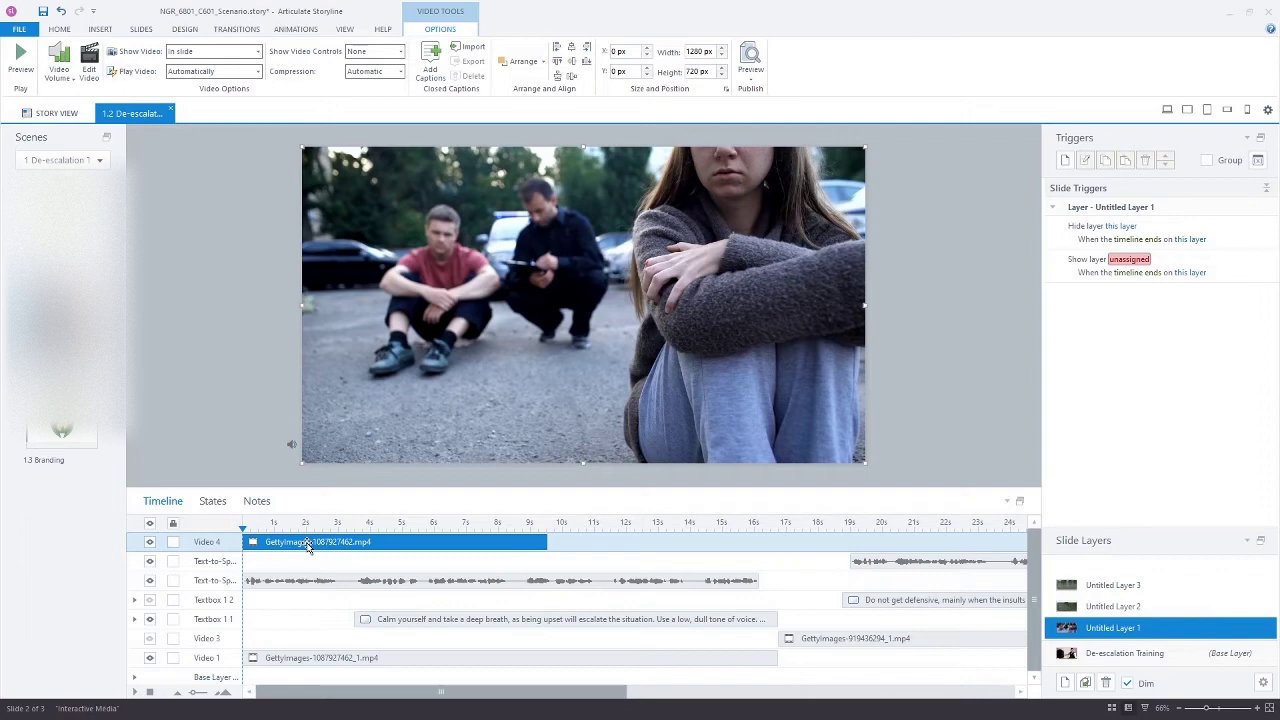
left_click_drag(305, 543, 283, 638)
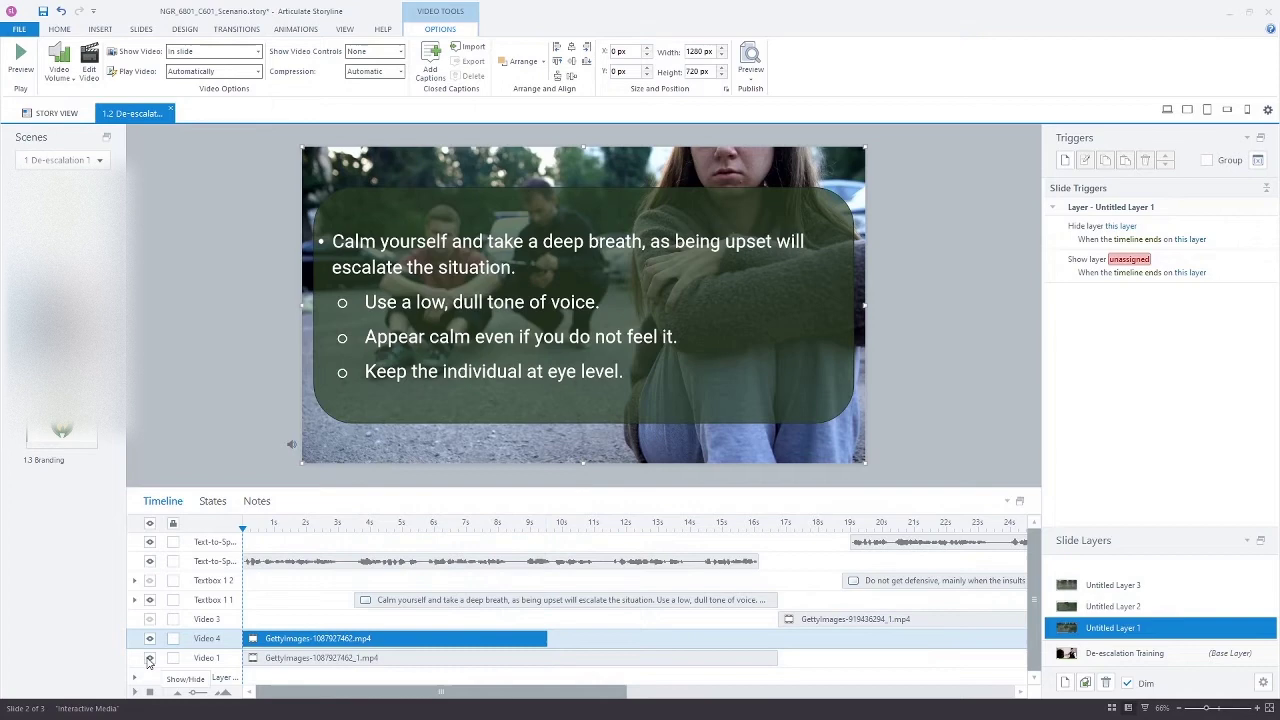
left_click(205, 657)
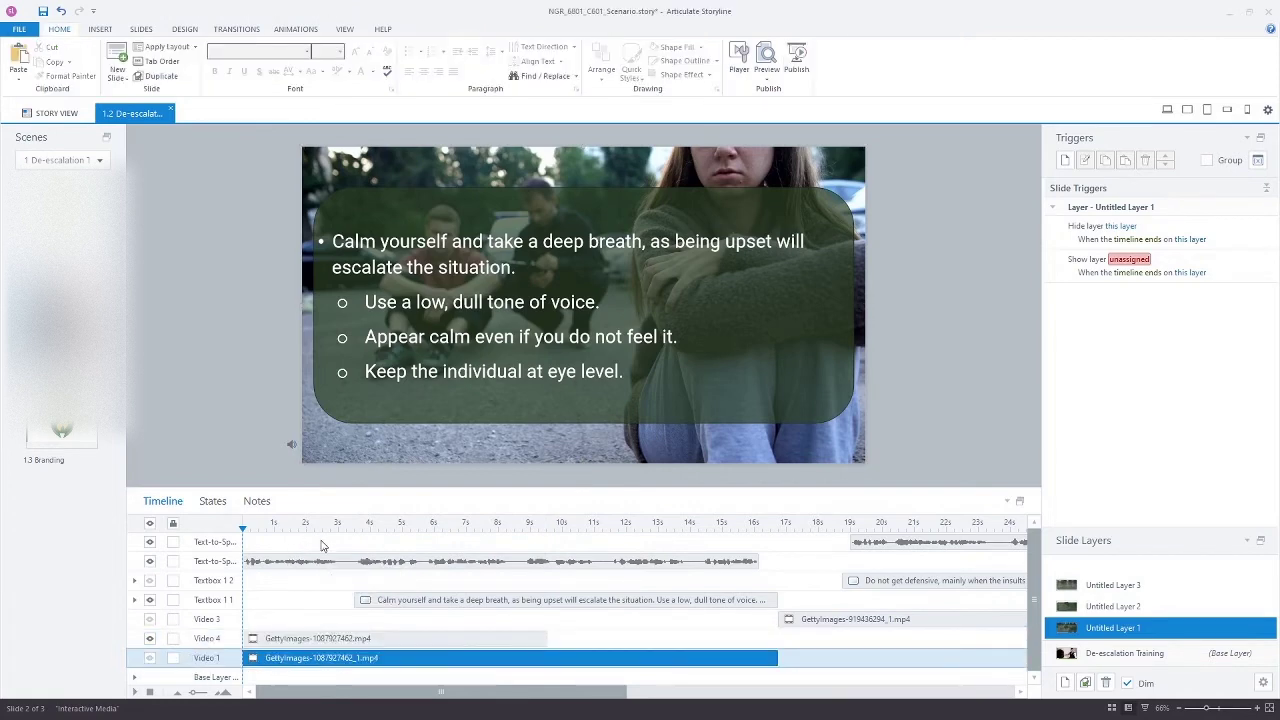
left_click(395, 592)
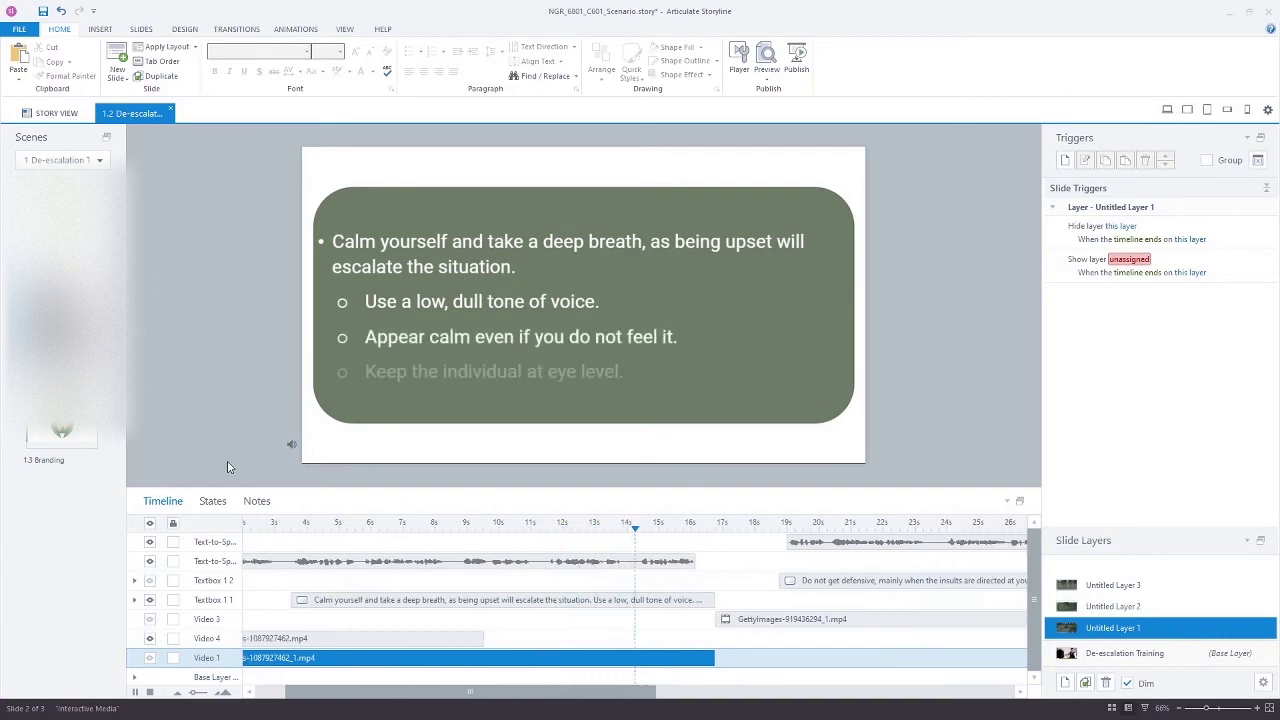
left_click(134, 692)
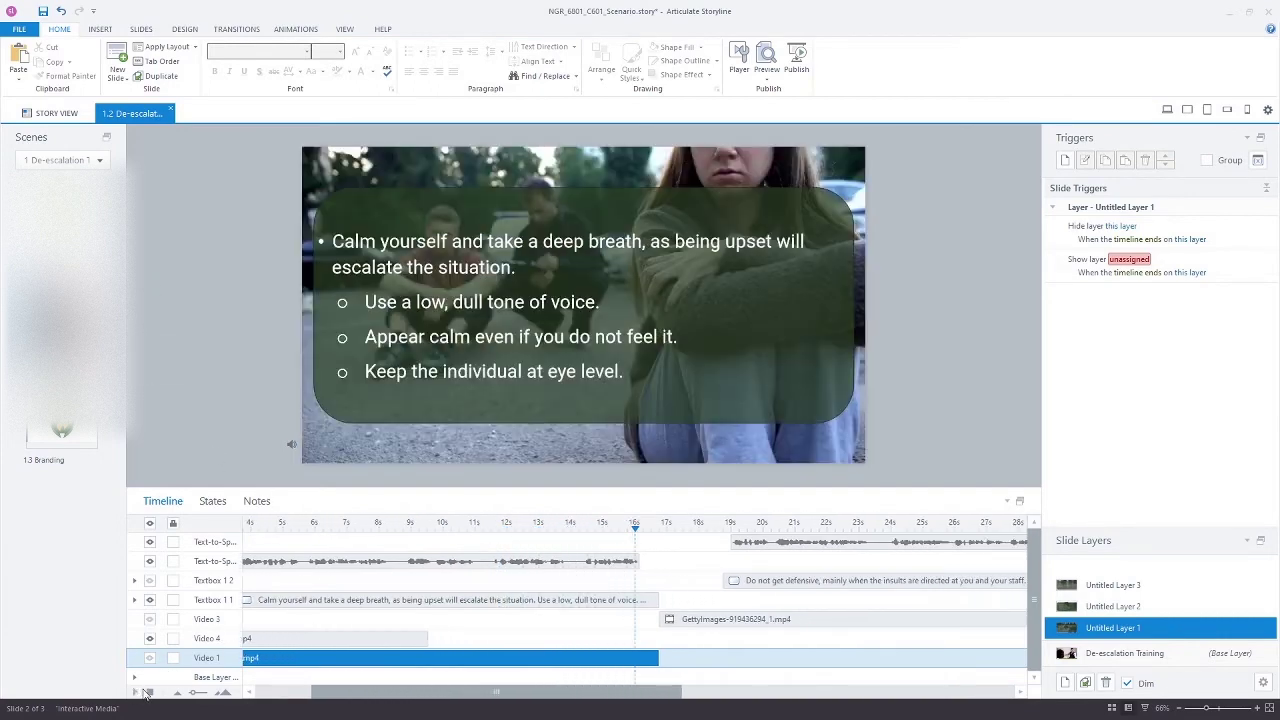
left_click_drag(320, 688, 272, 688)
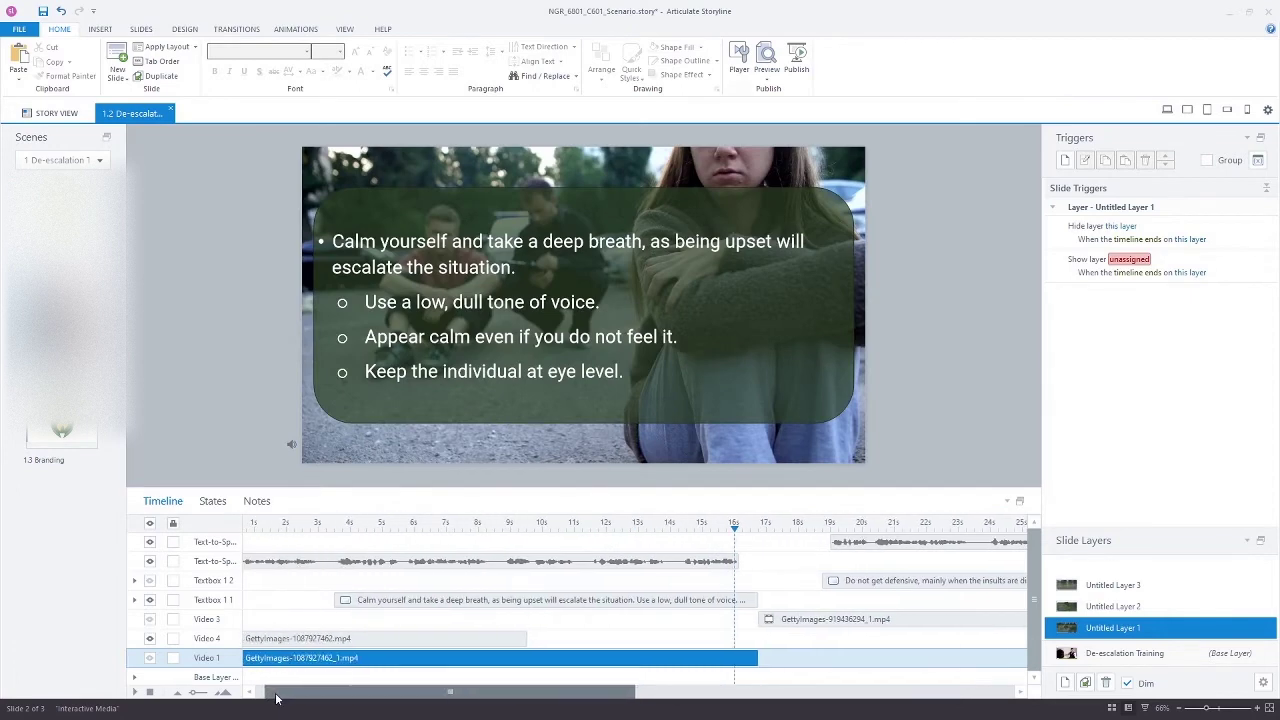
left_click(268, 527)
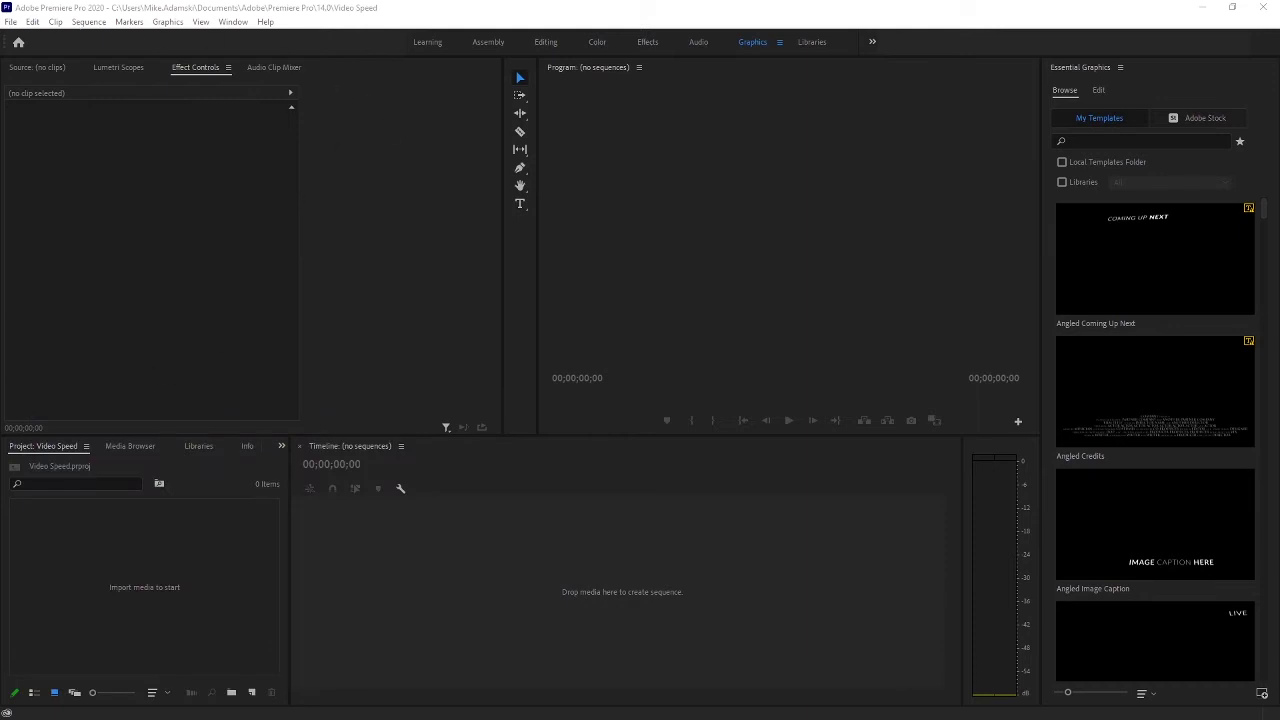
left_click(11, 22)
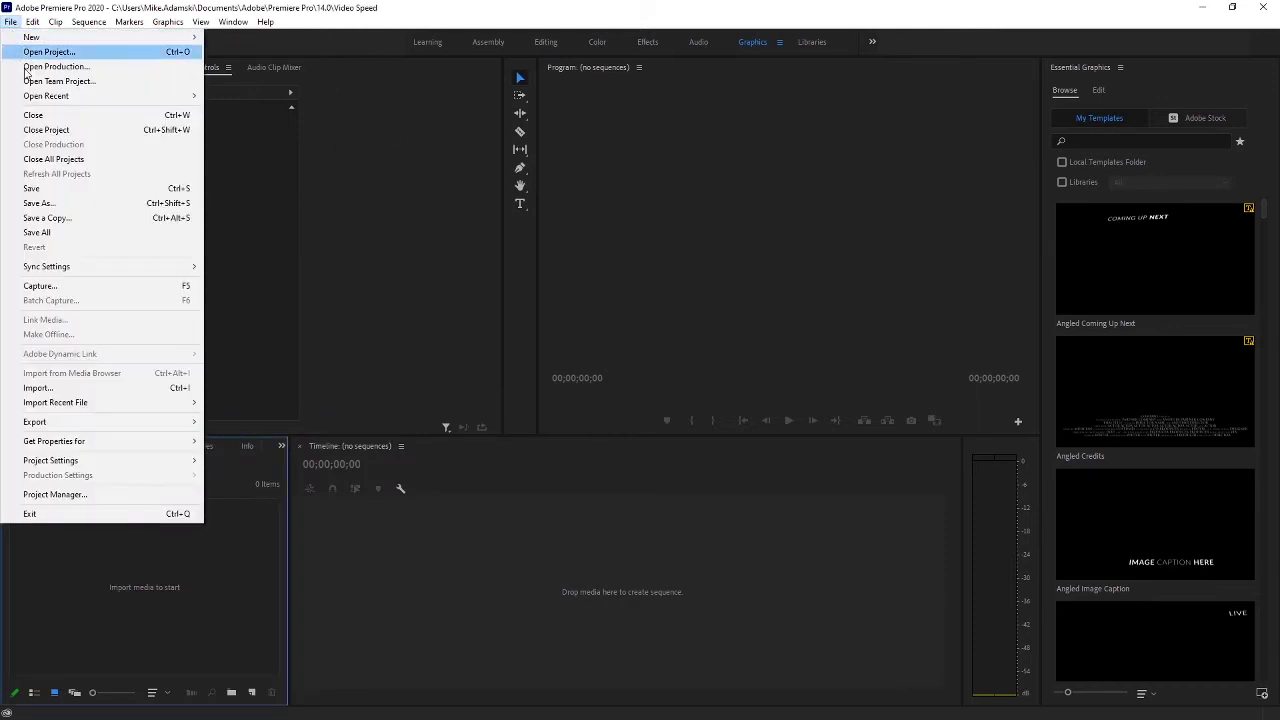
left_click(80, 388)
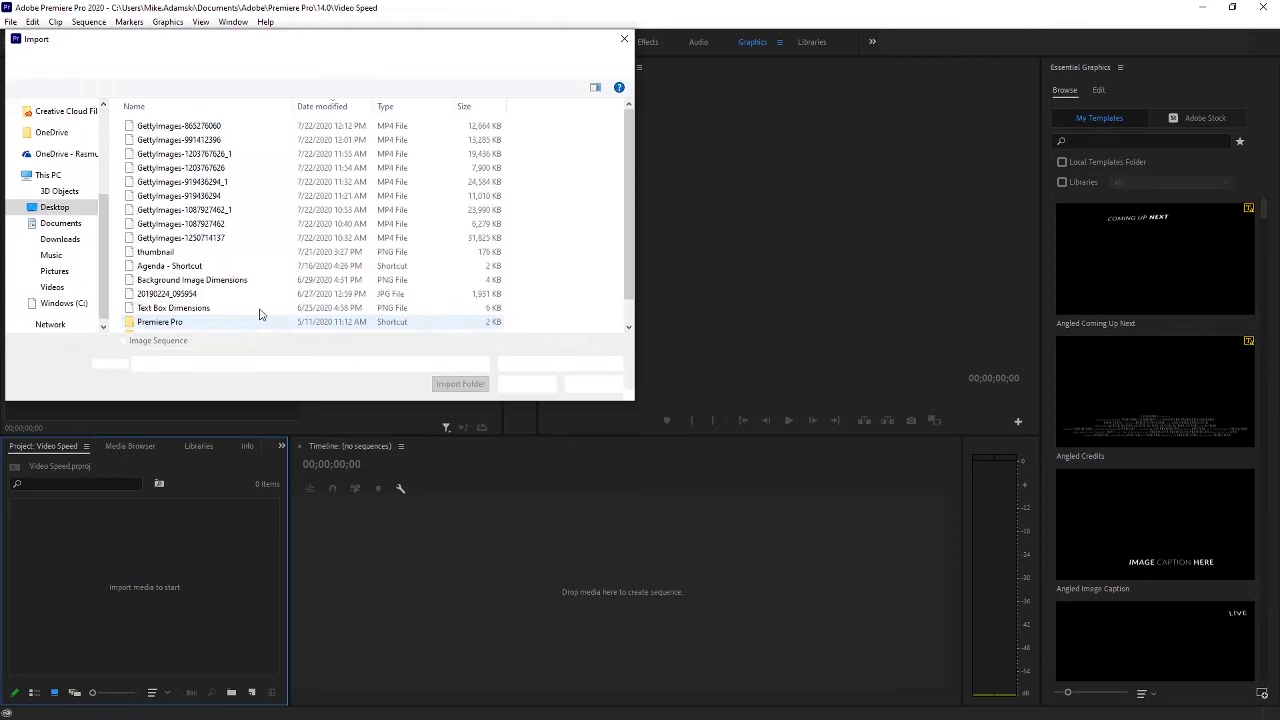
double_click(194, 225)
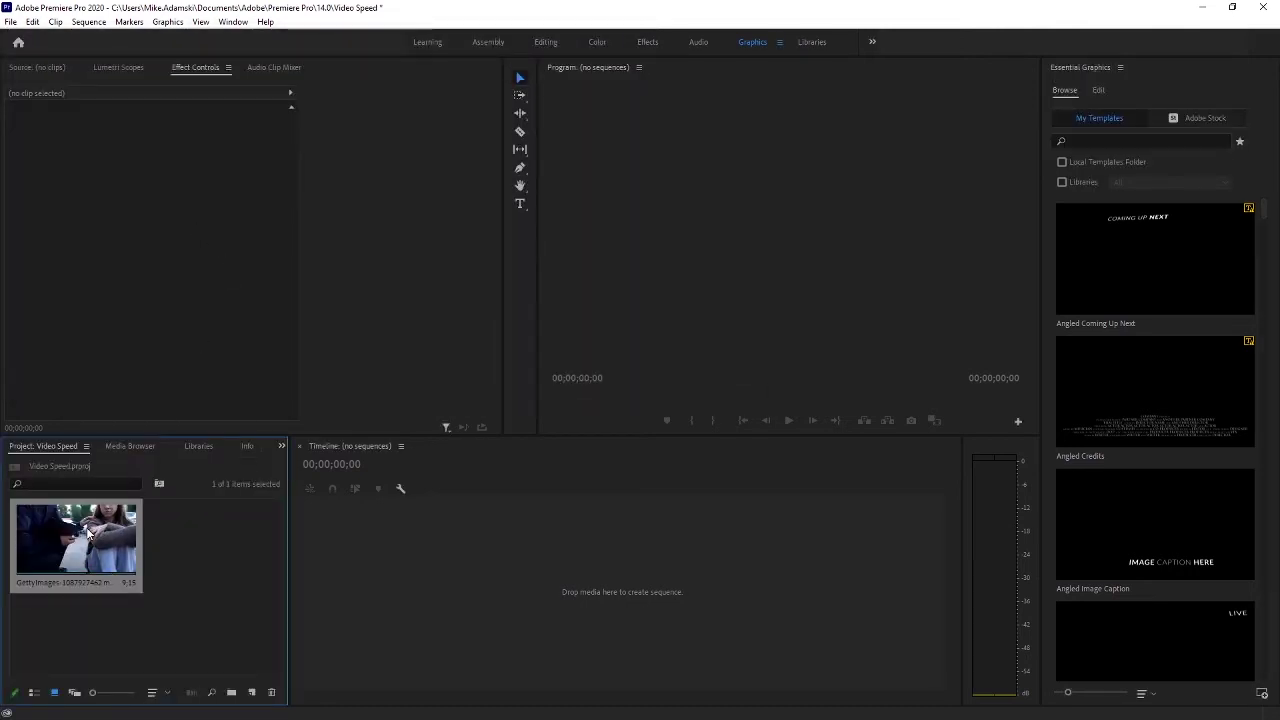
left_click_drag(88, 533, 398, 540)
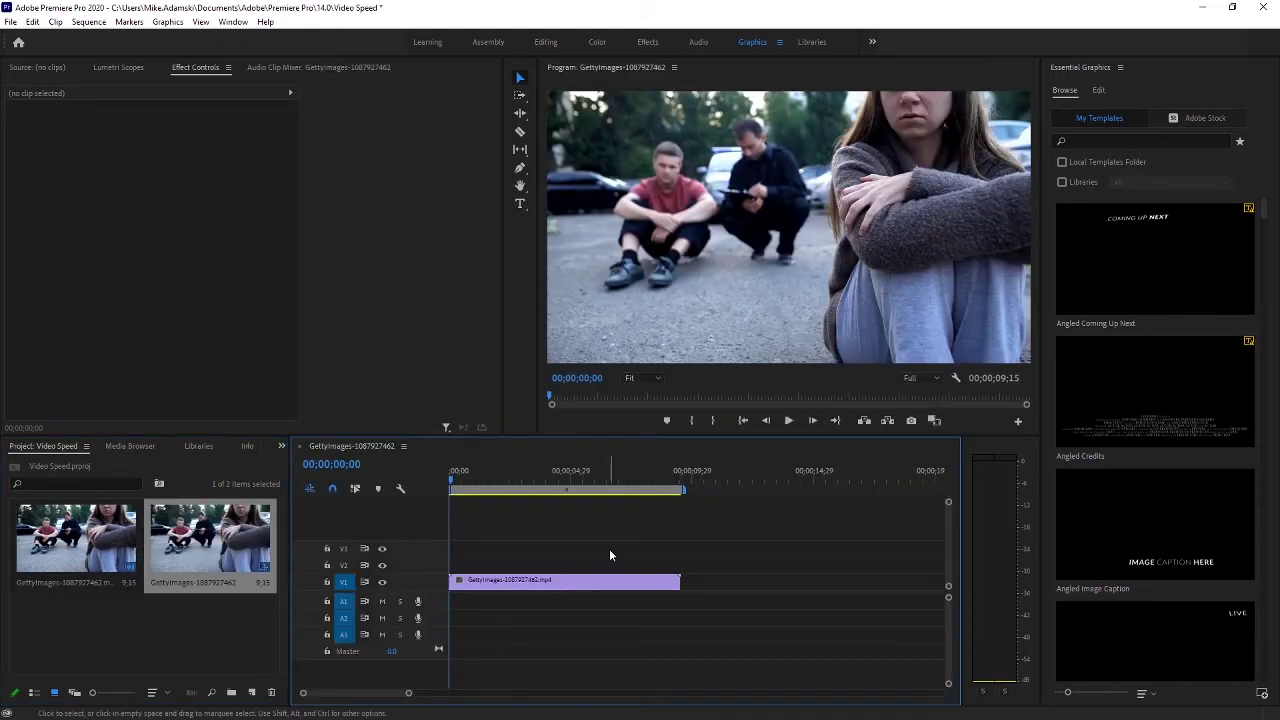
right_click(560, 583)
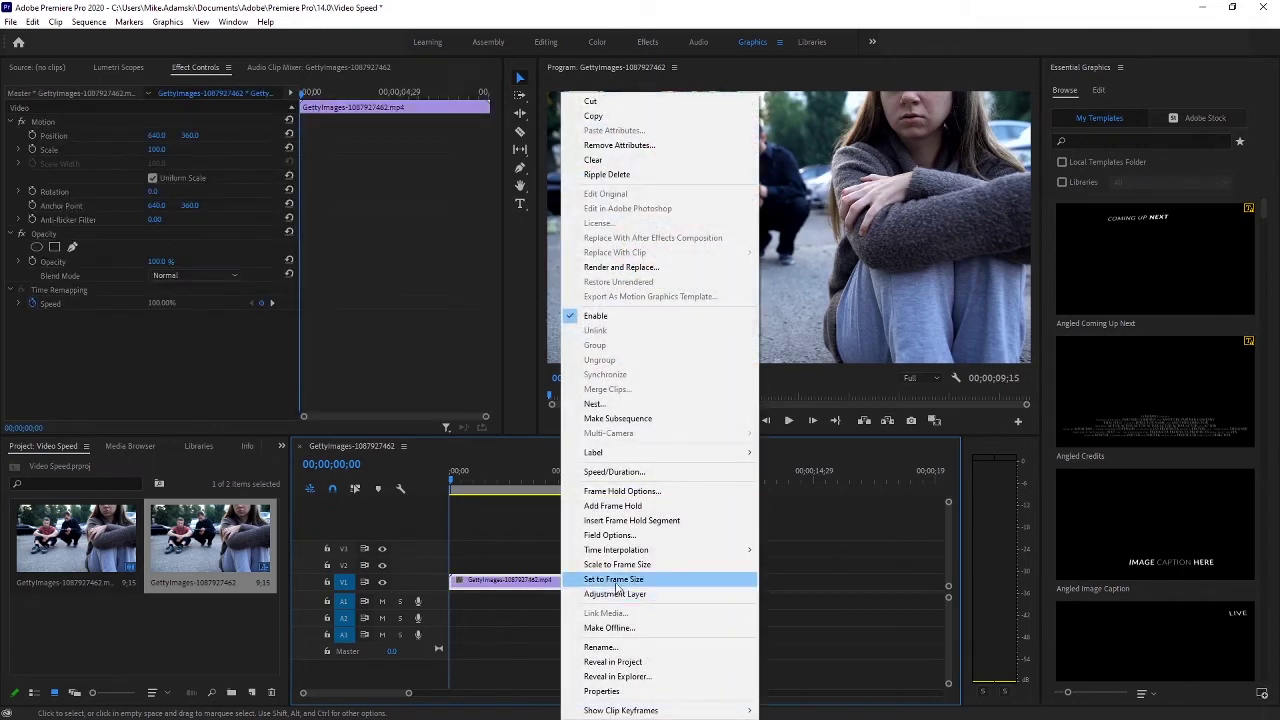
Step: Set the clip speed to 50%, stretching it to 19;01, then recheck it in Speed/Duration
left_click(614, 471)
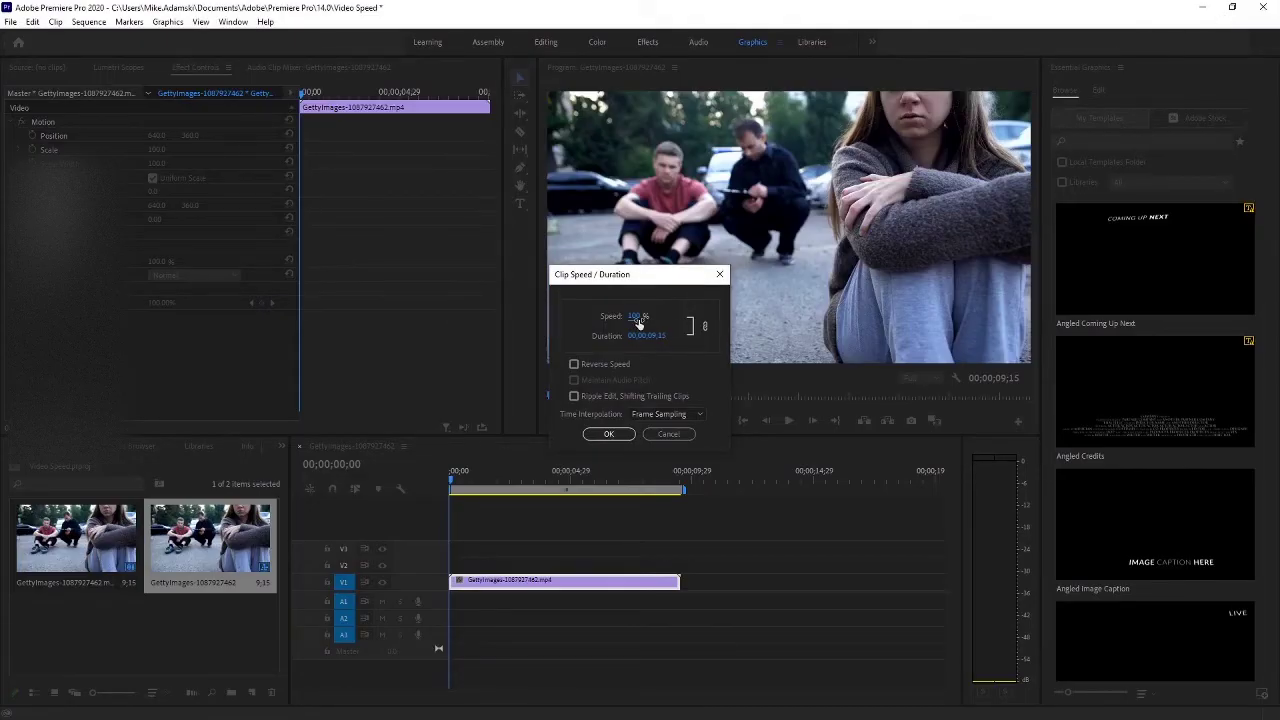
left_click(634, 318)
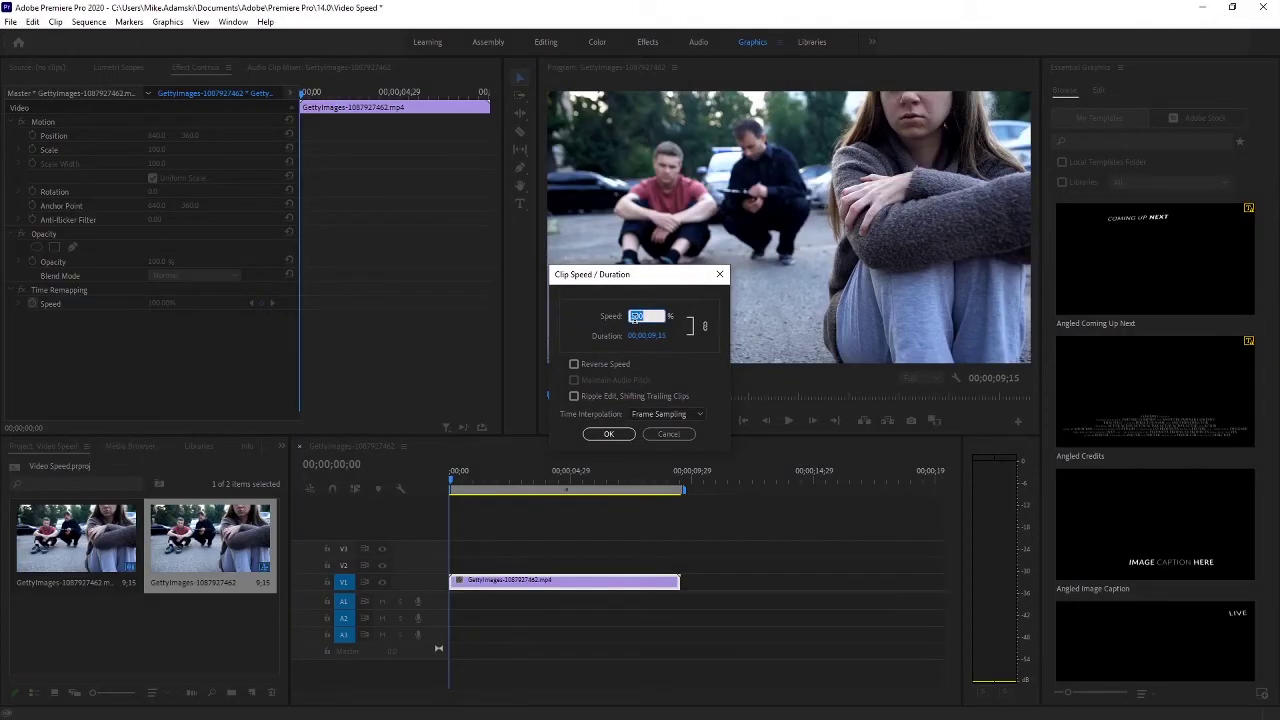
key("Return")
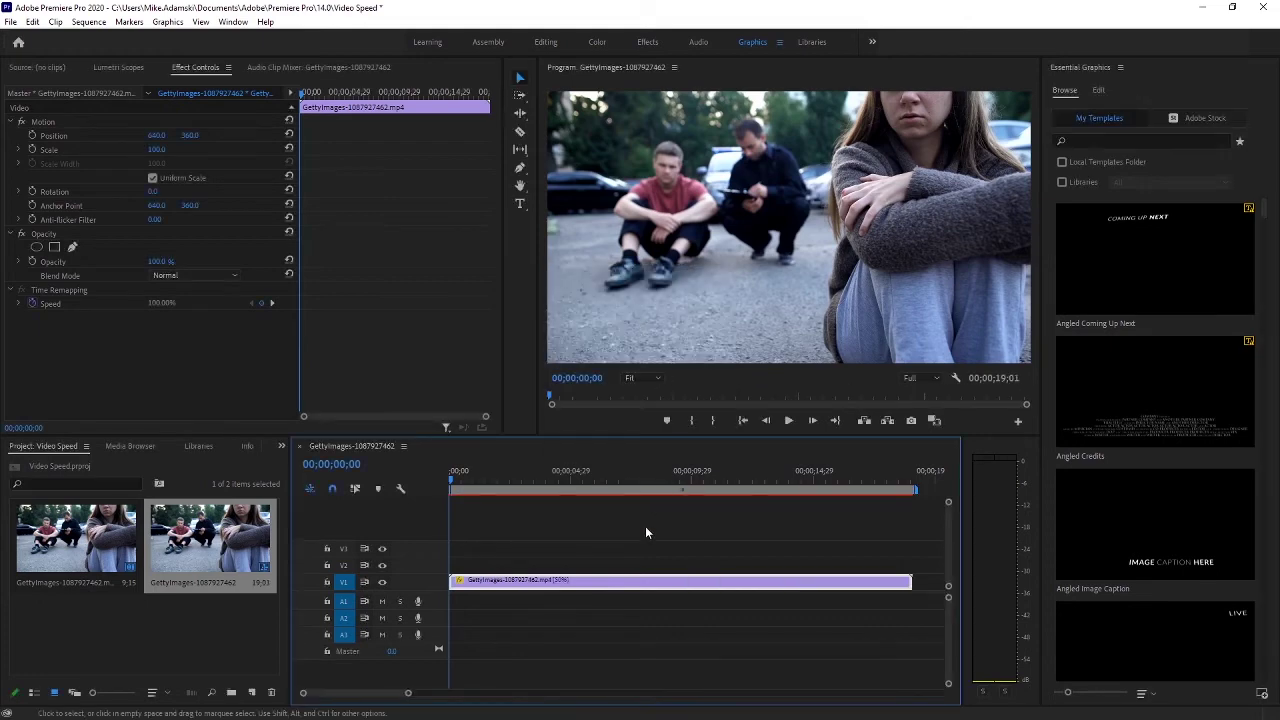
right_click(615, 587)
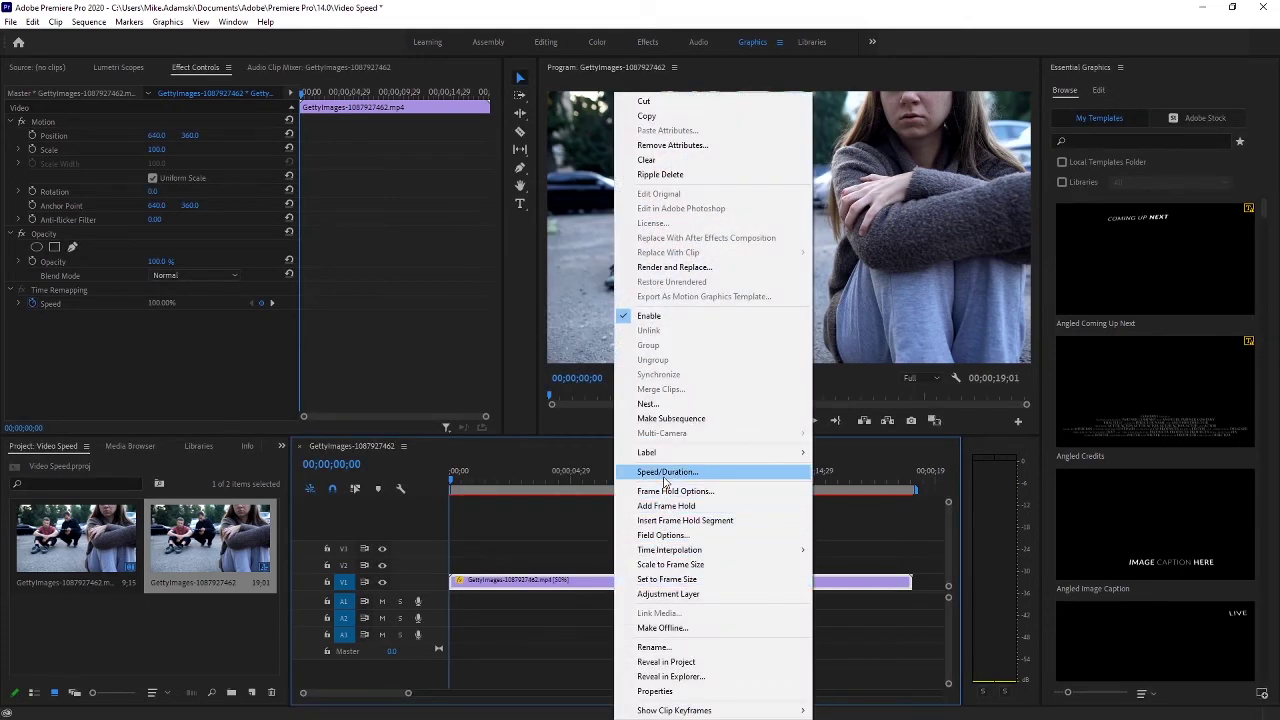
left_click(662, 471)
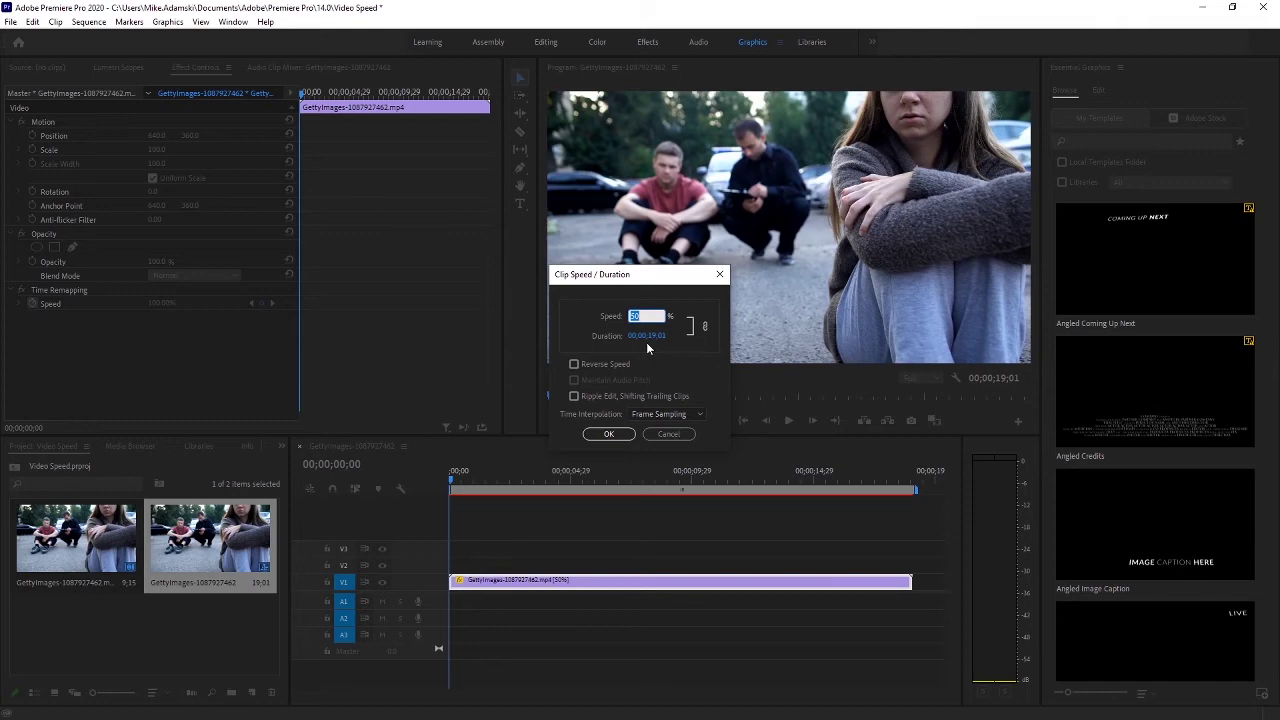
left_click(668, 435)
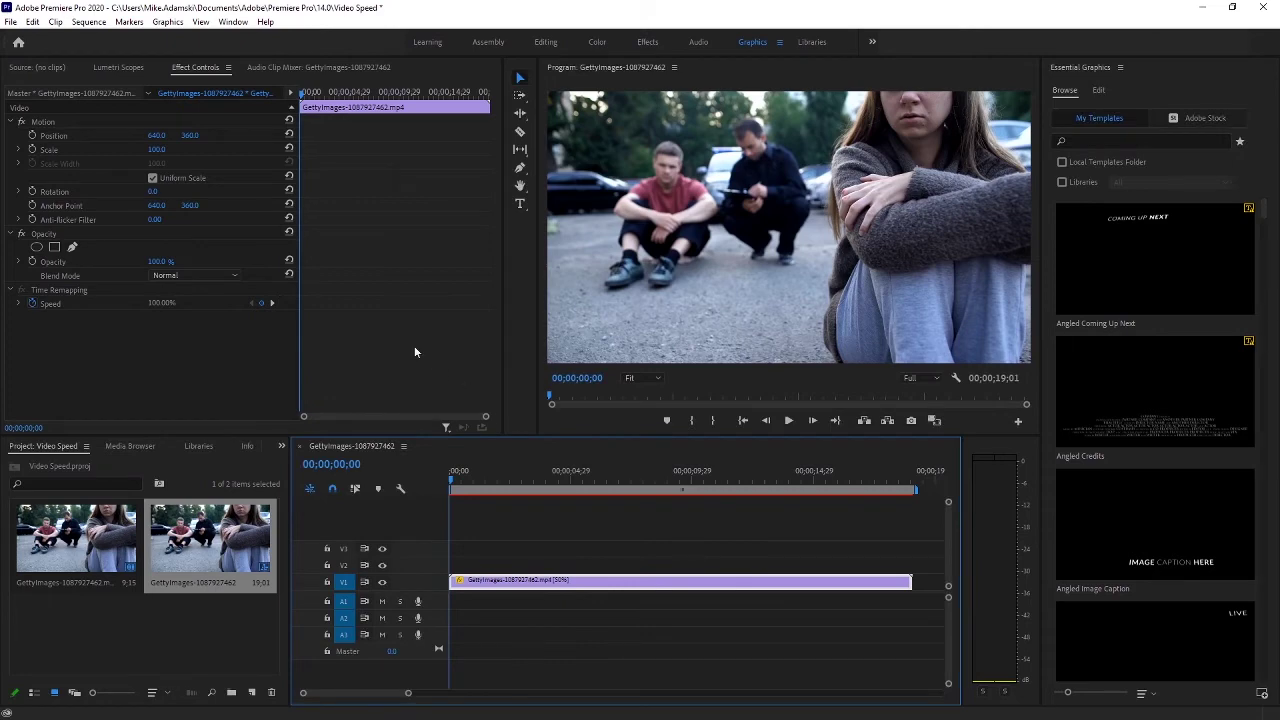
left_click(10, 21)
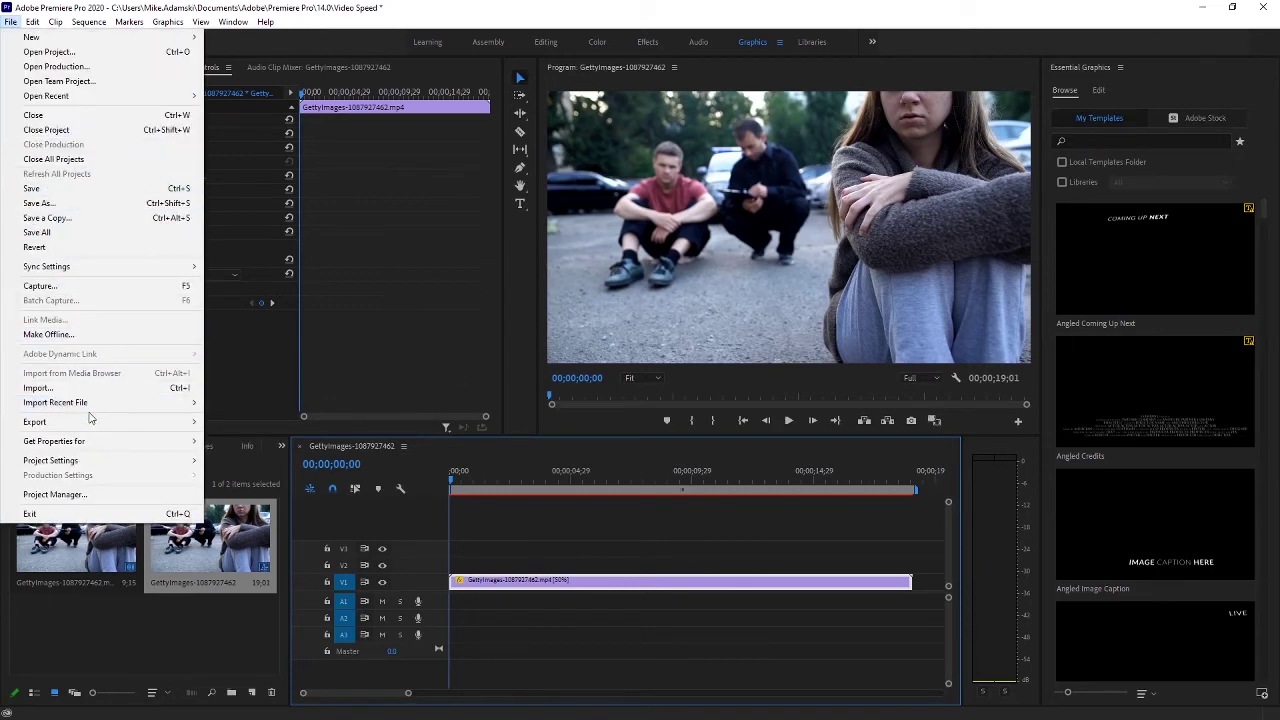
mouse_move(106, 421)
left_click(235, 422)
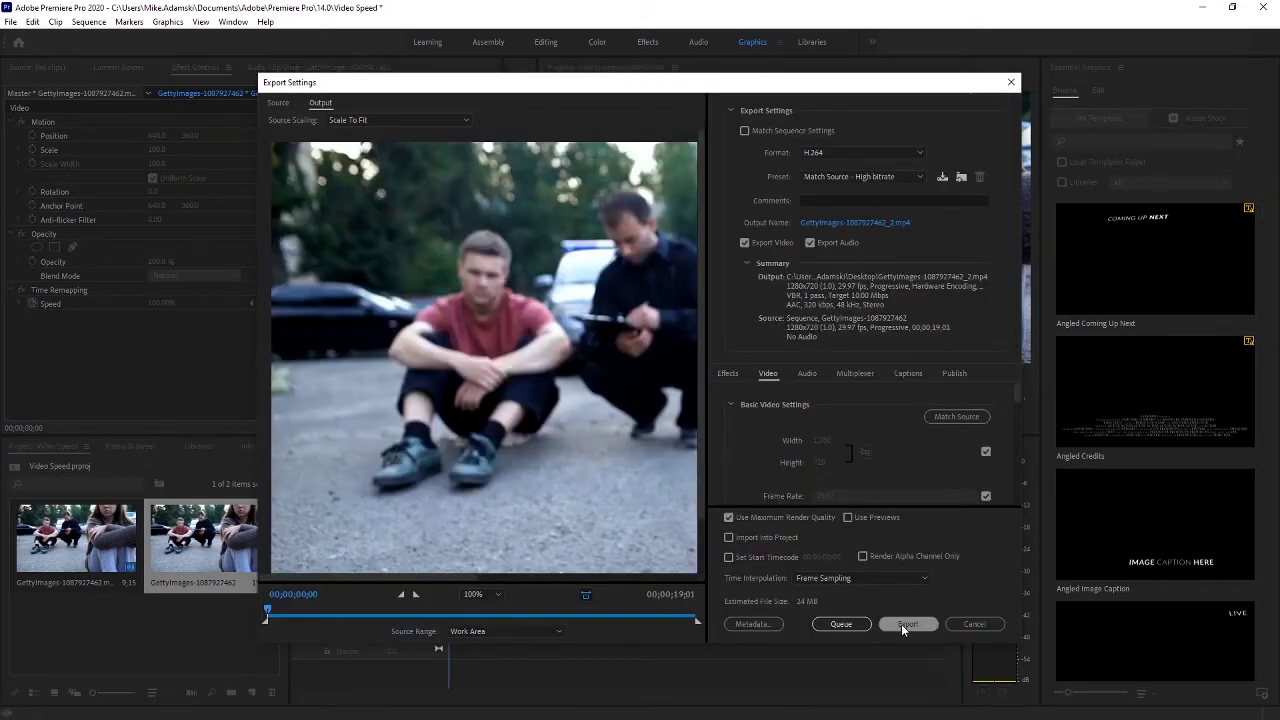
left_click(903, 624)
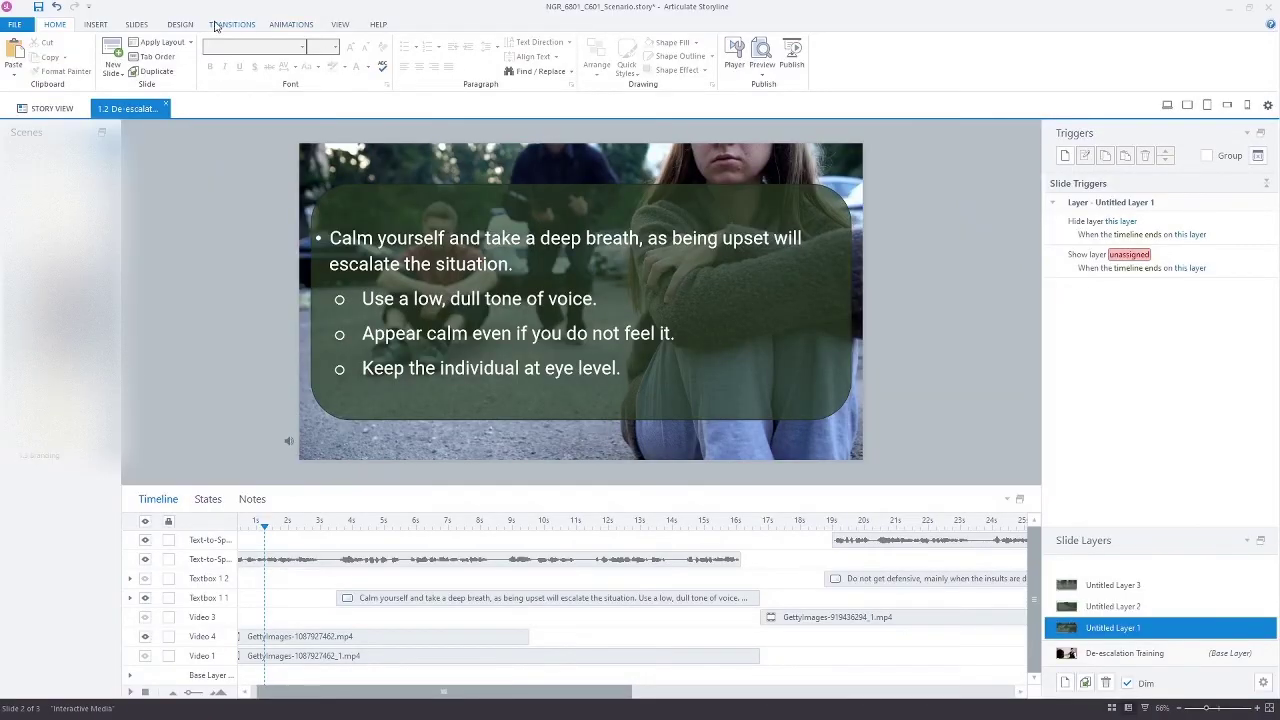
Step: Delete the old Video 1 clip from the slide's timeline
left_click(97, 24)
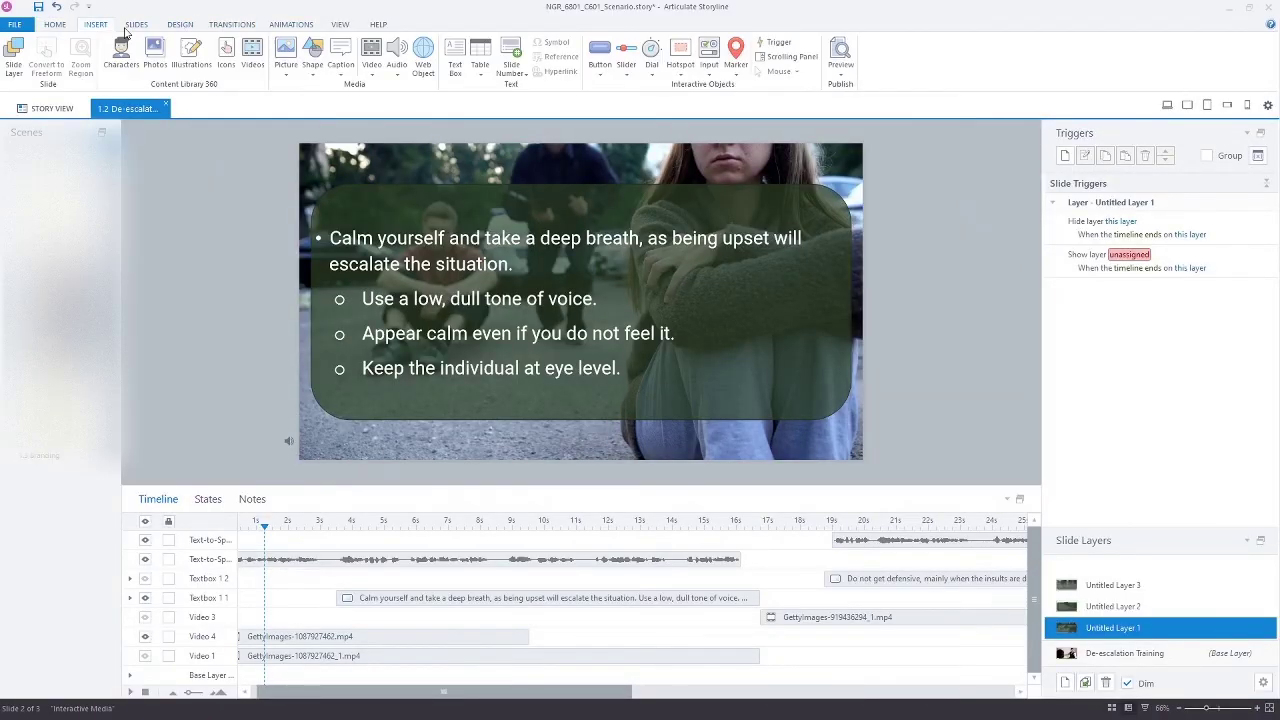
left_click(371, 68)
left_click(380, 90)
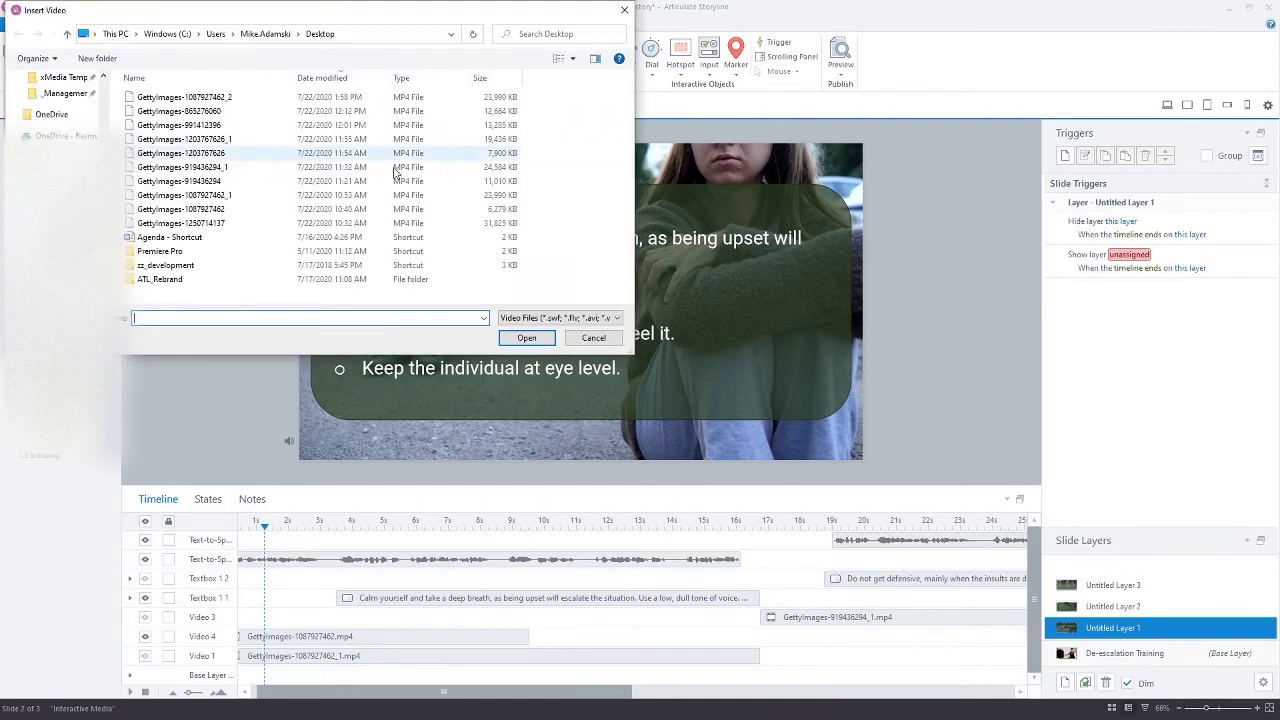
left_click(594, 340)
left_click(381, 637)
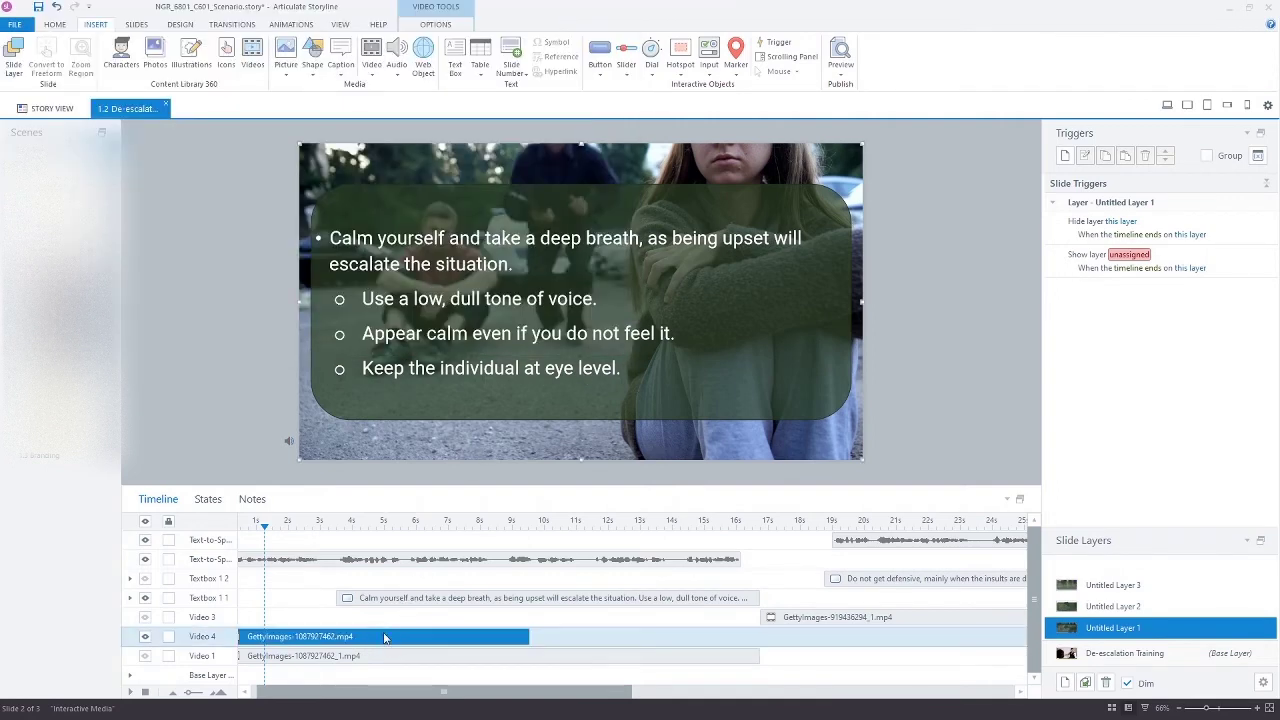
left_click(366, 657)
key("Delete")
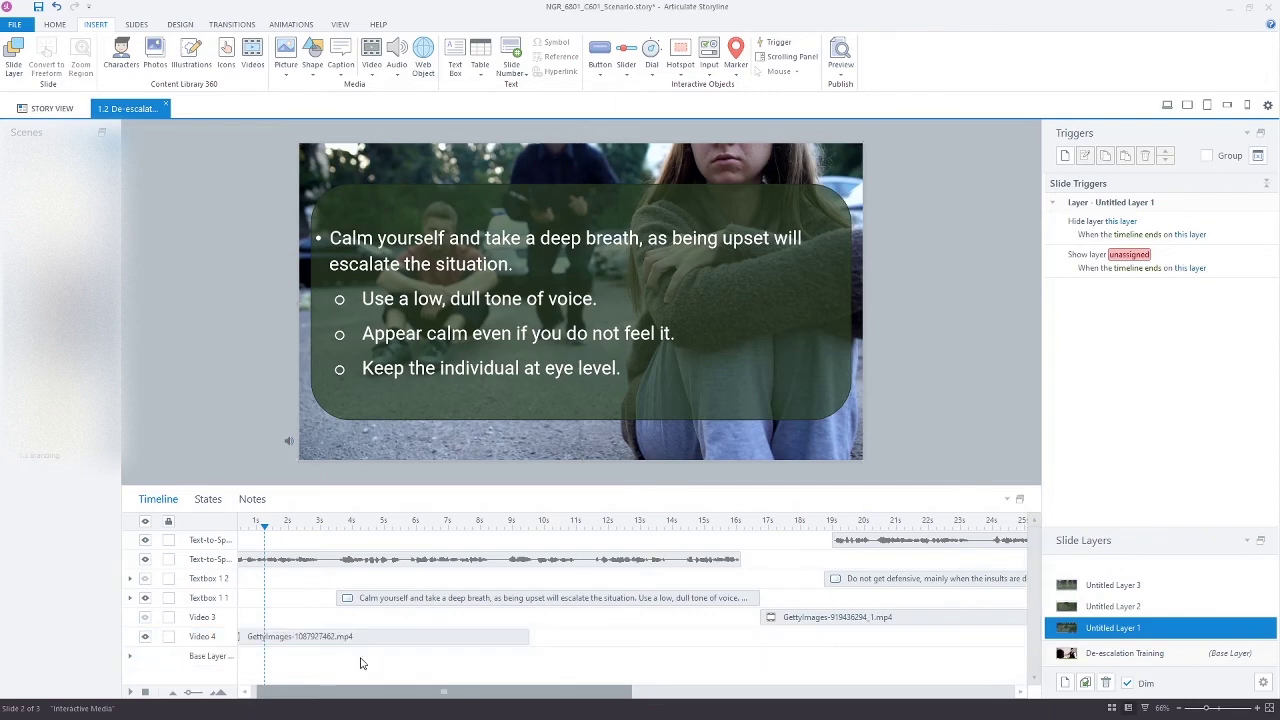
left_click(371, 66)
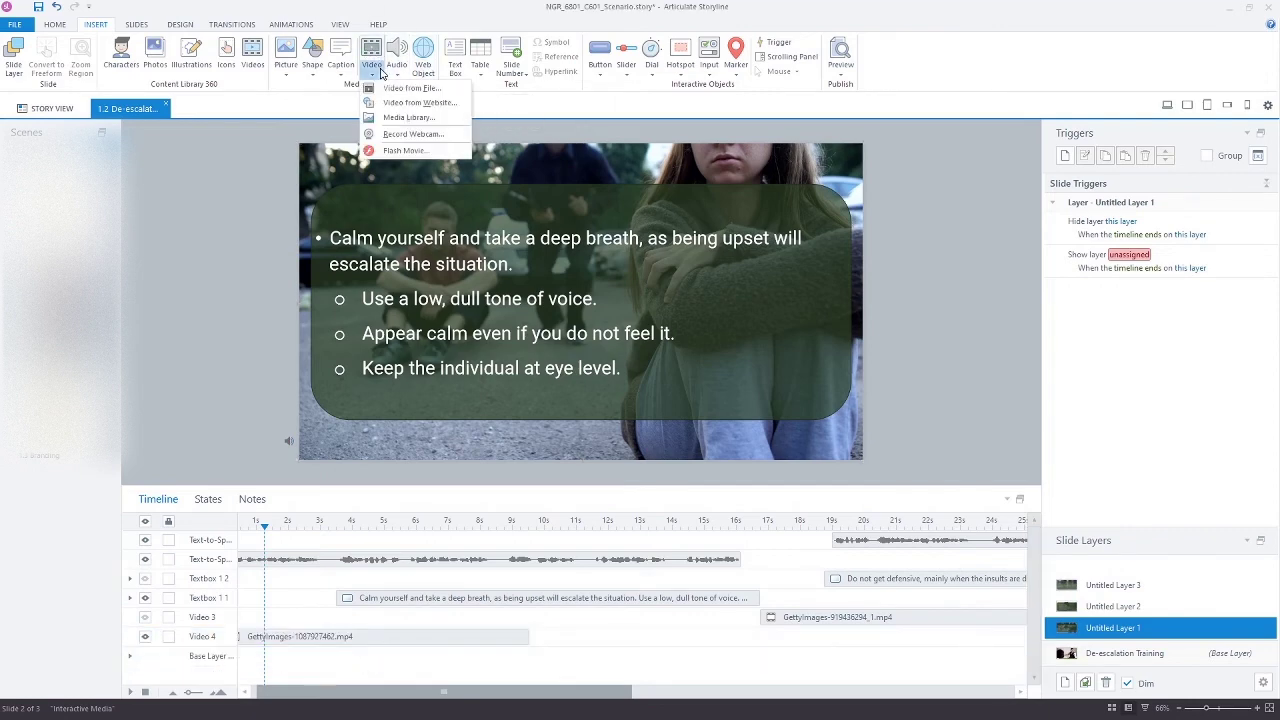
left_click(400, 86)
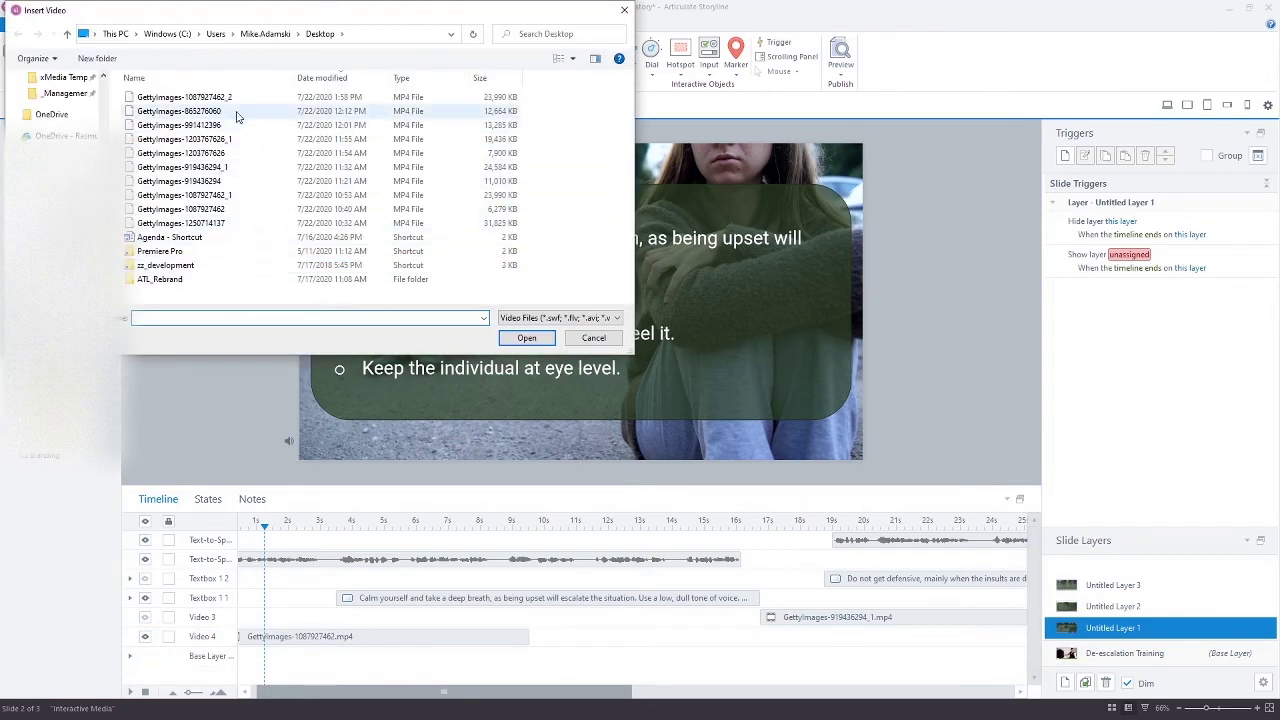
left_click(230, 97)
double_click(228, 100)
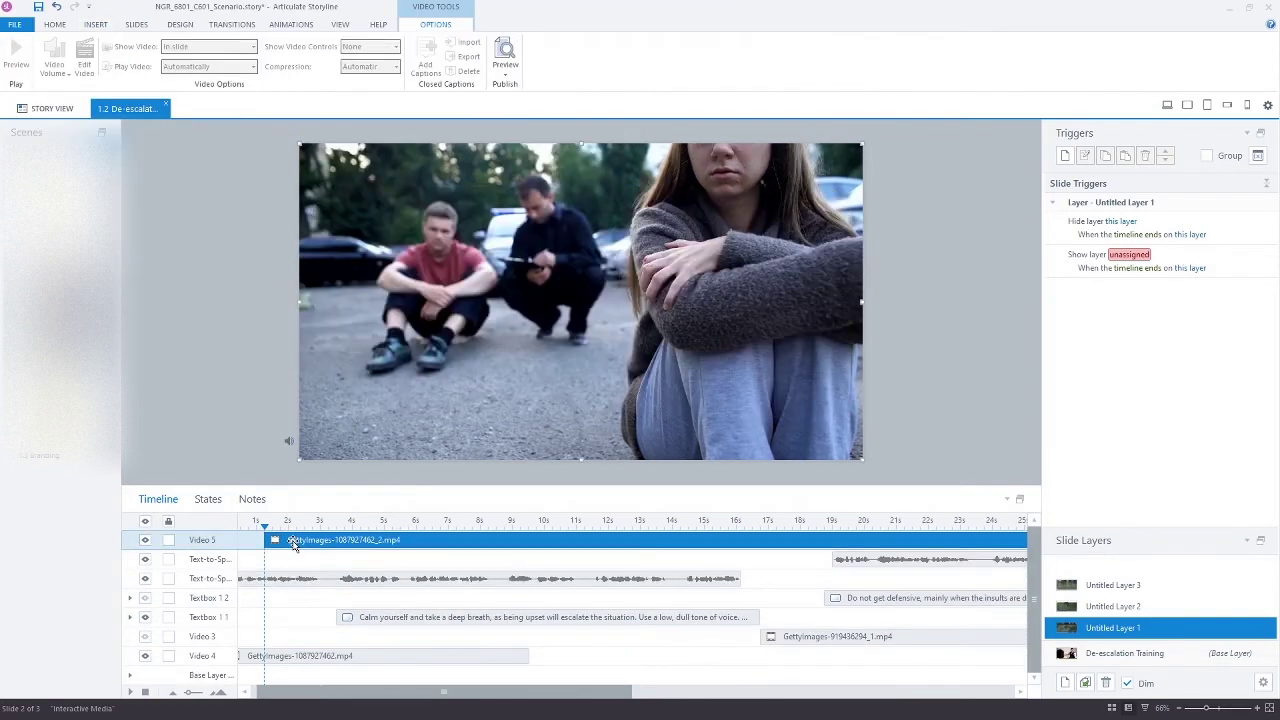
Step: Untick Show Until End, move Video 5 beneath the text overlay, and trim it to end with it
right_click(296, 543)
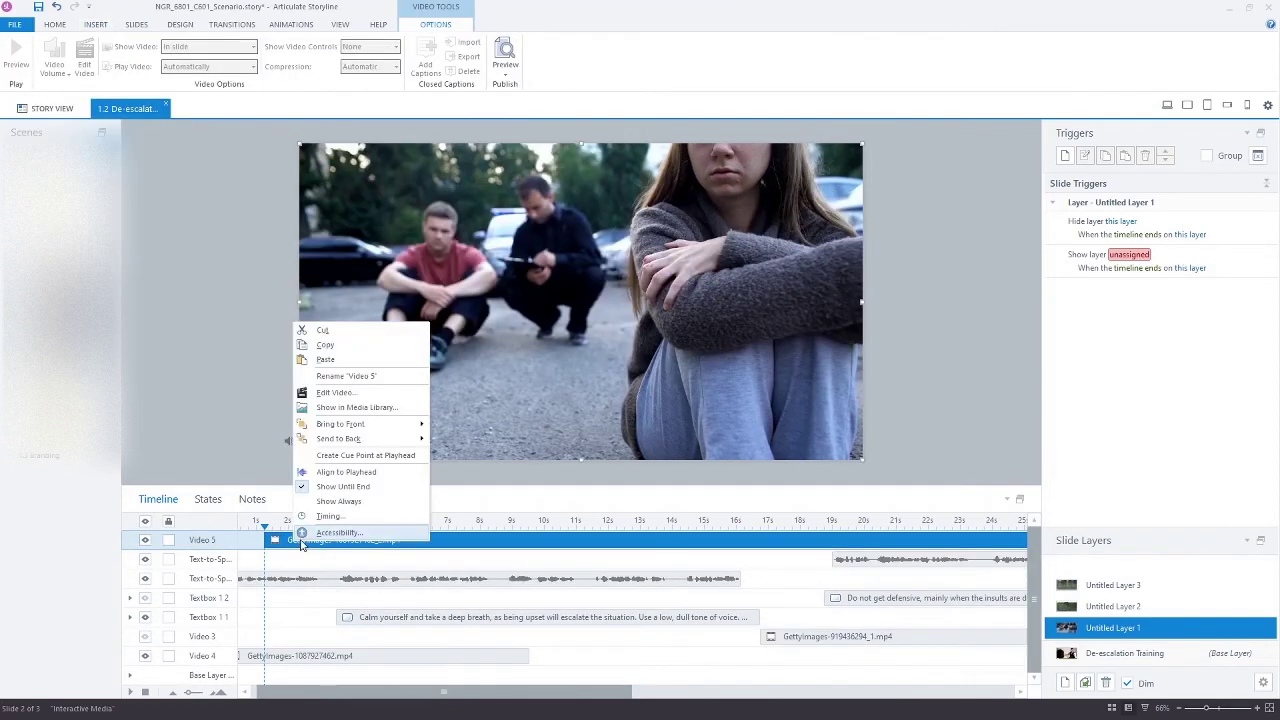
left_click(323, 489)
left_click(320, 545)
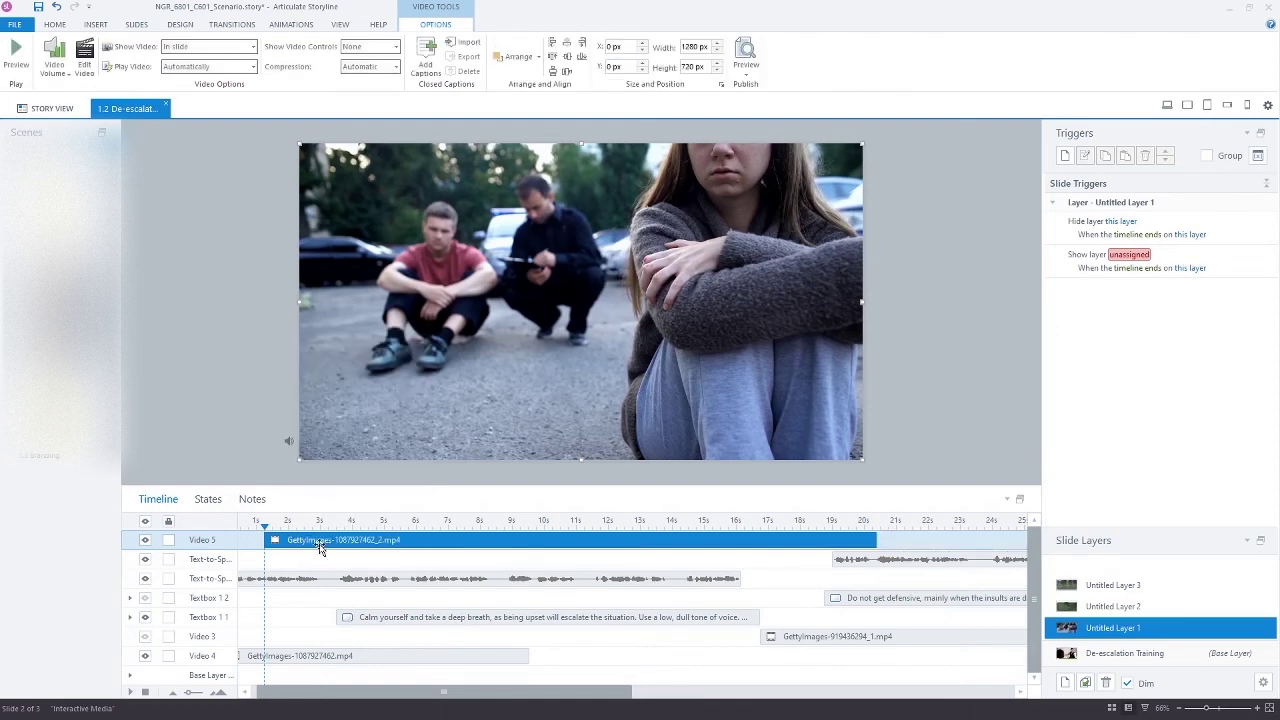
left_click_drag(320, 545, 293, 636)
left_click_drag(302, 693, 284, 695)
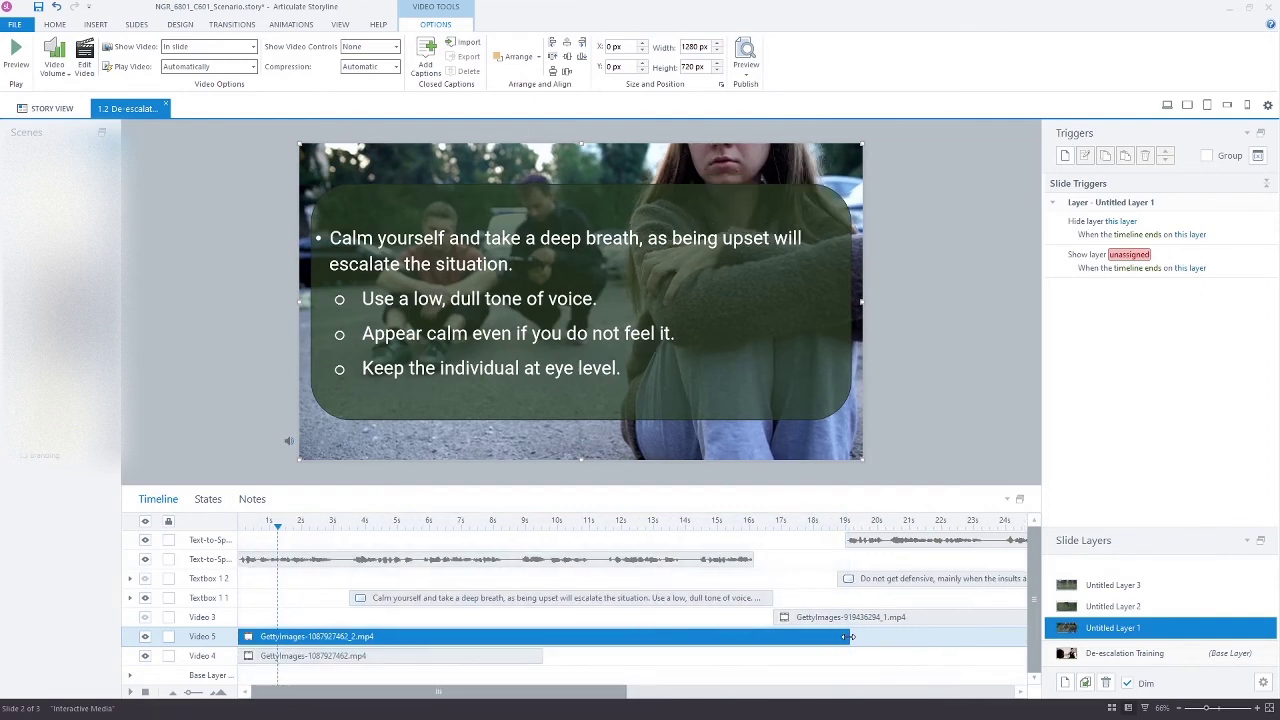
left_click_drag(849, 636, 775, 634)
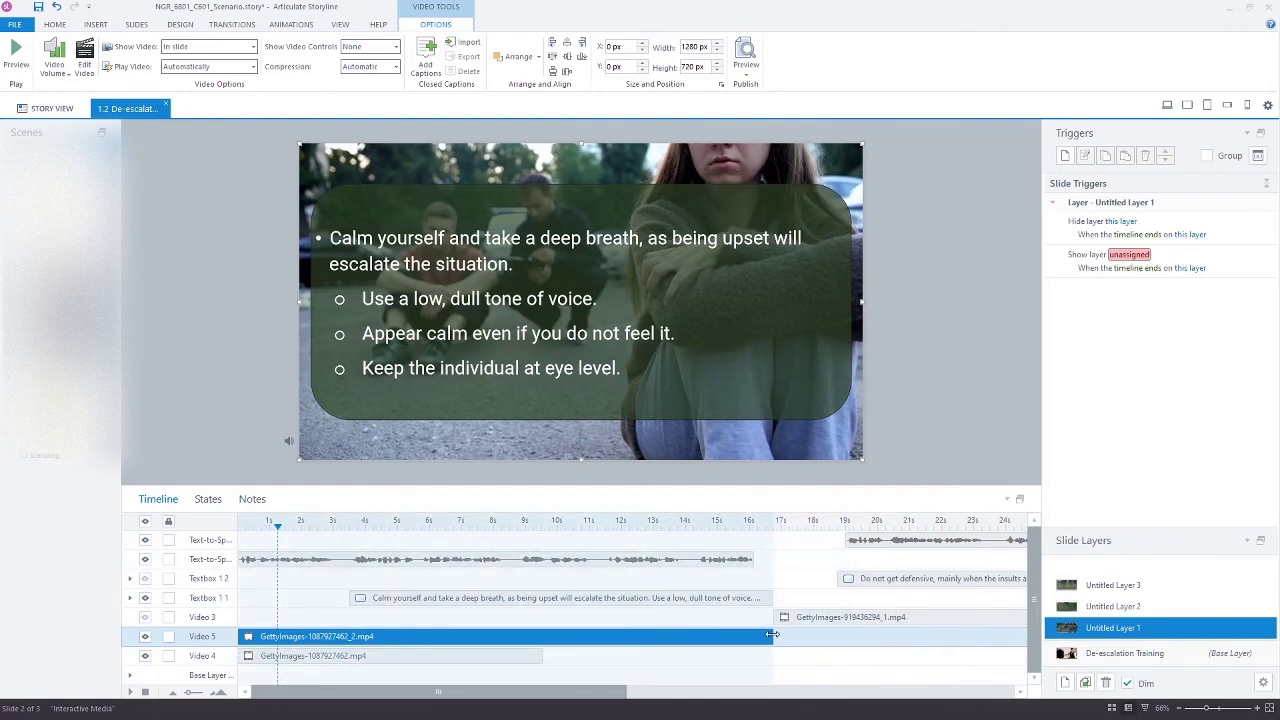
left_click(500, 656)
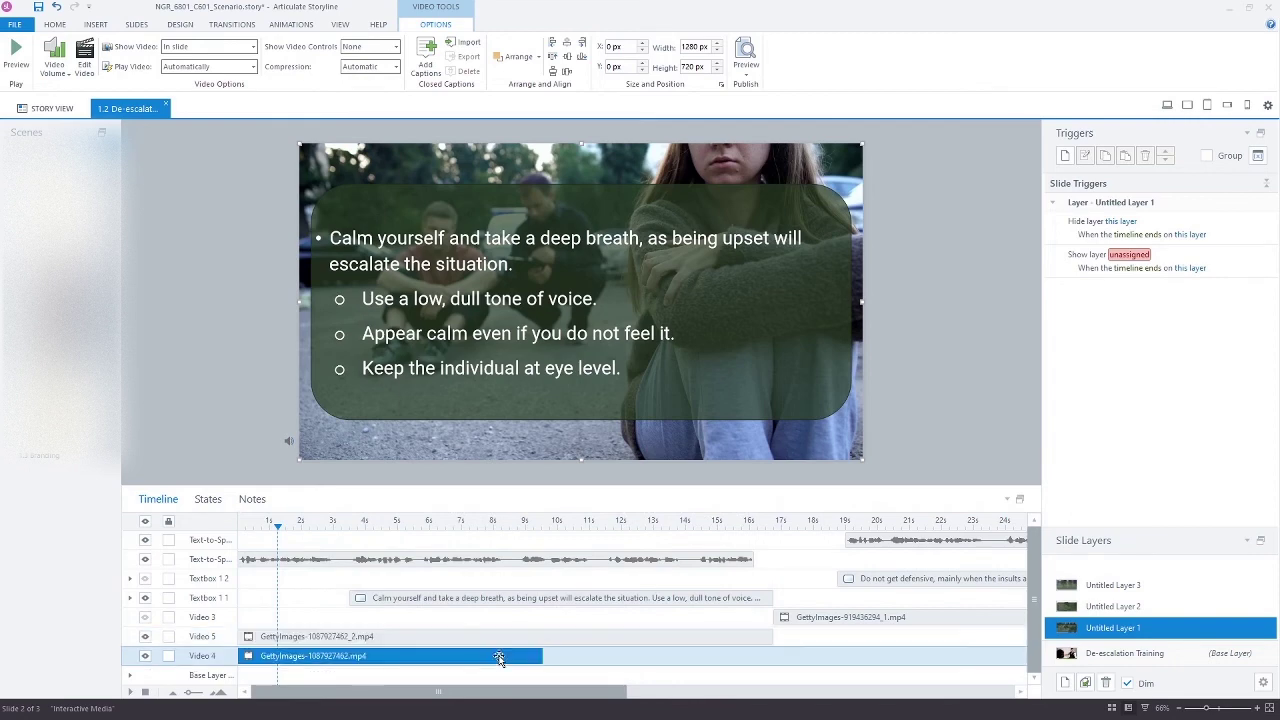
Step: Delete the original-speed Video 4 clip and play slide 1.2's timeline to preview
key("Delete")
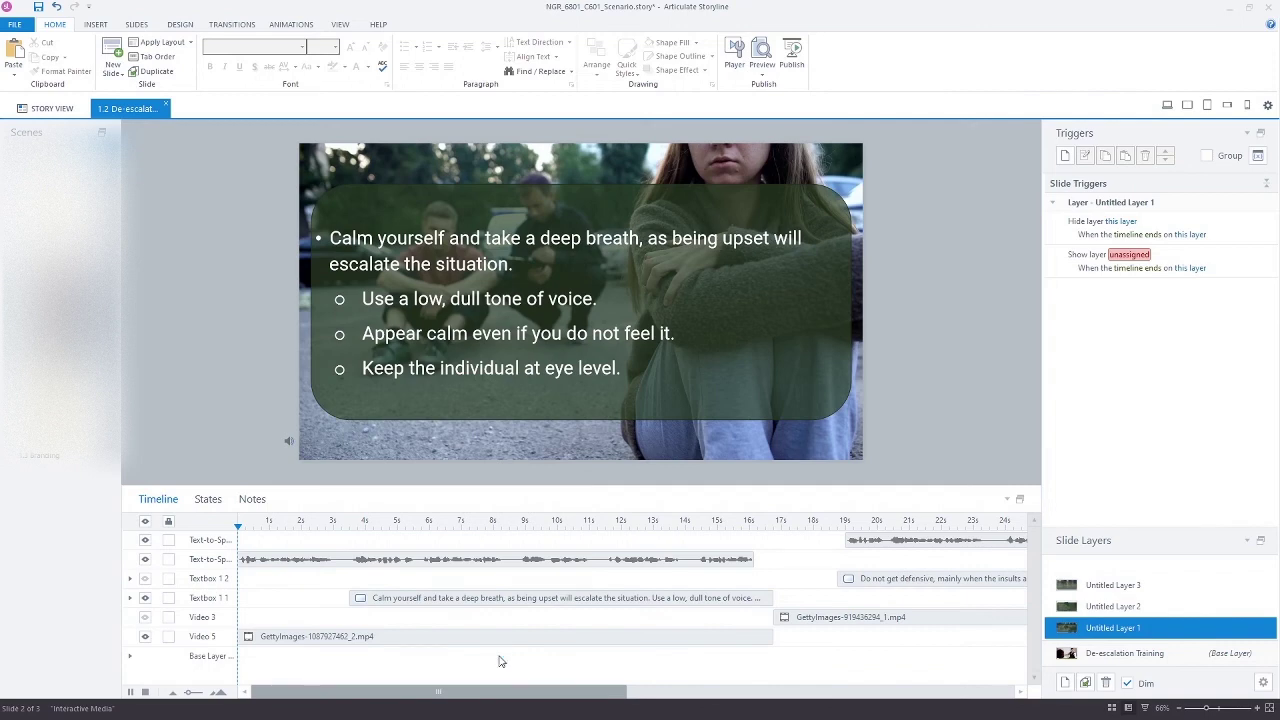
key("space")
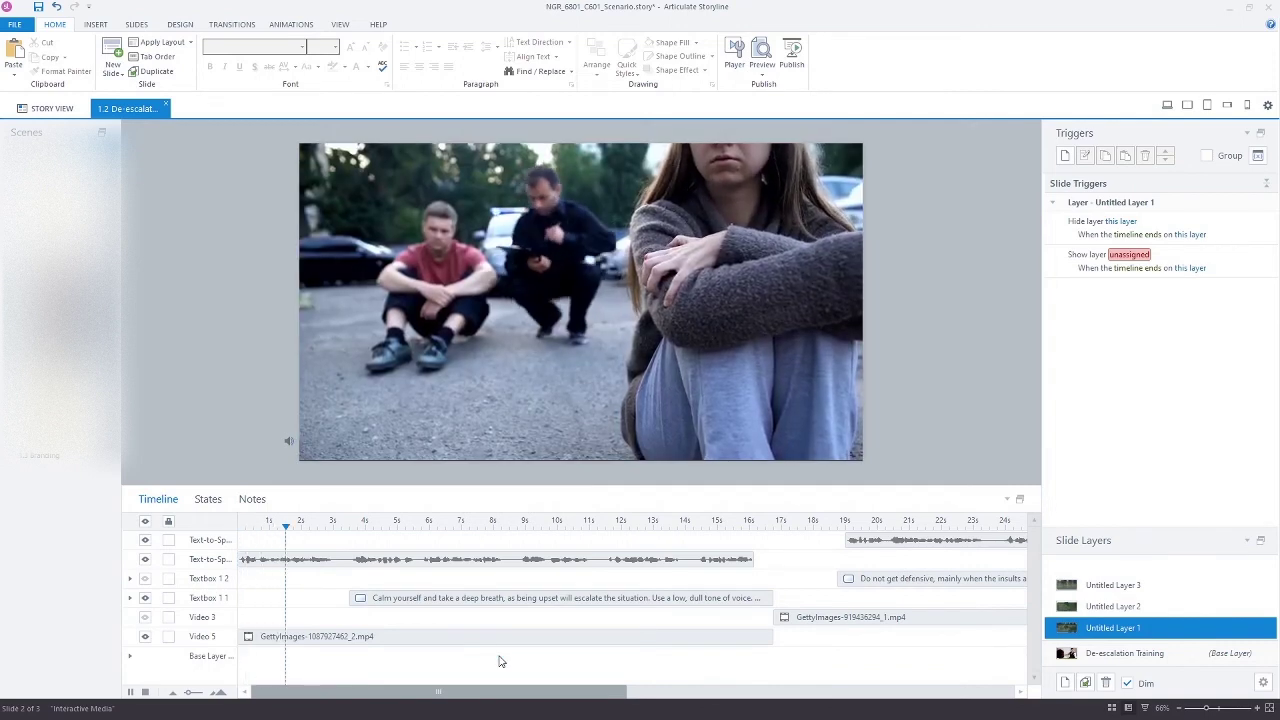